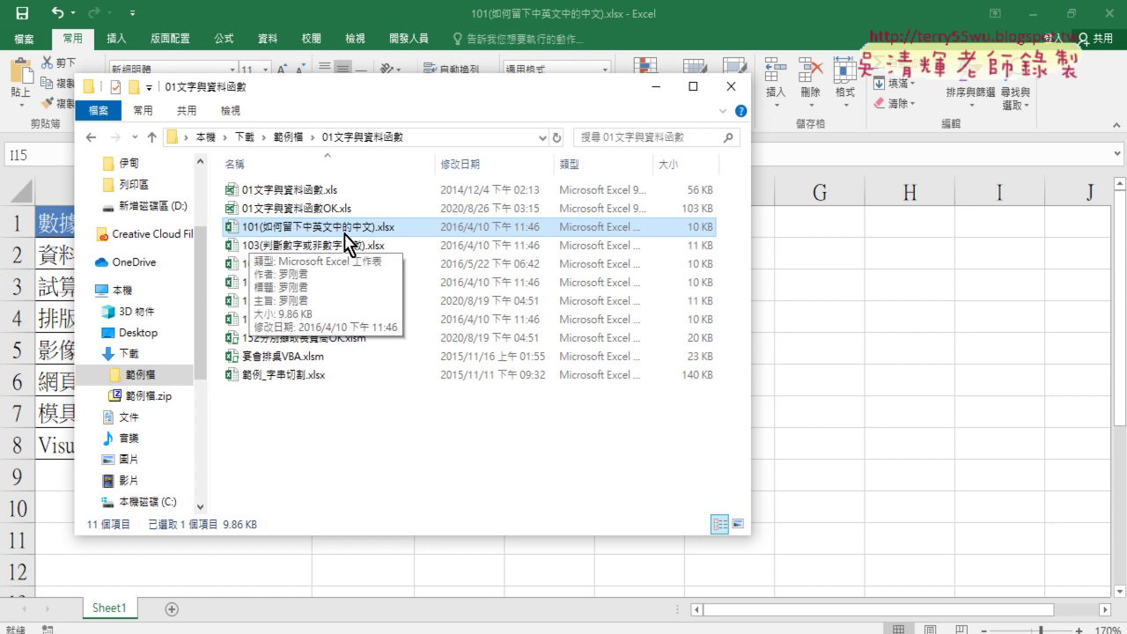
Clear the extracted-Chinese formulas from B2:B8, keeping only the 提取漢字 header.
click(826, 315)
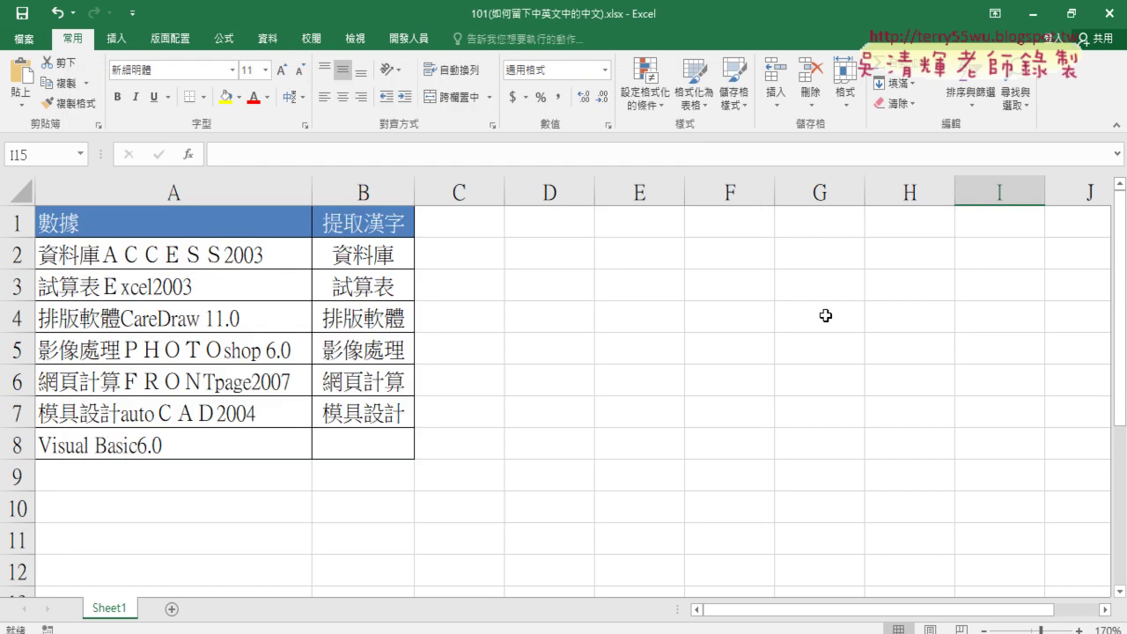
click(221, 189)
click(221, 189)
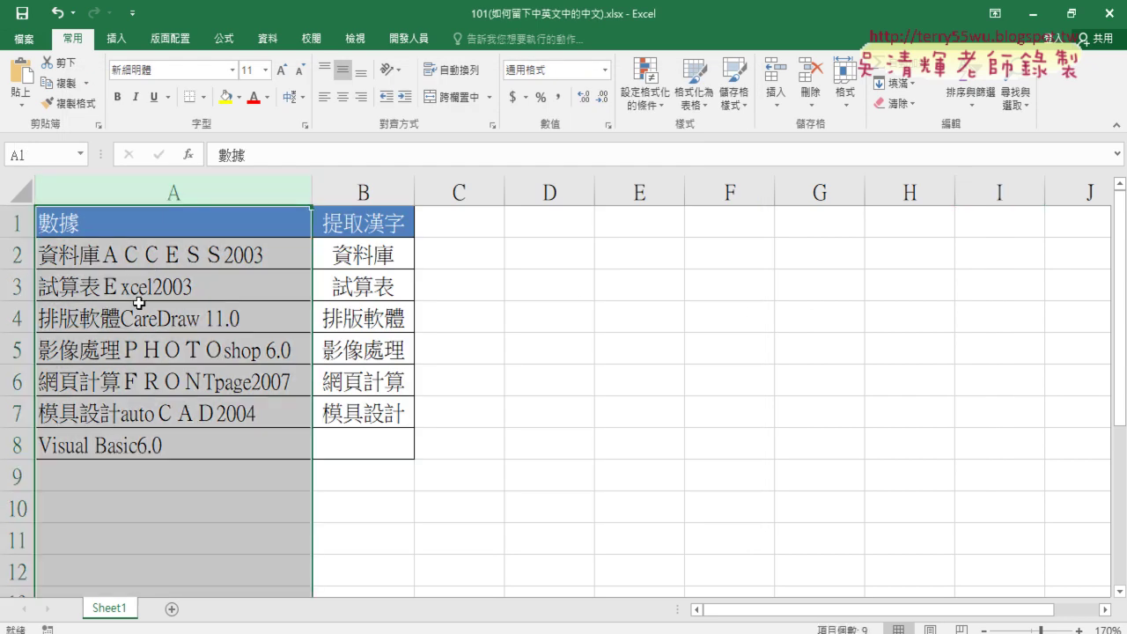
drag(351, 263, 370, 442)
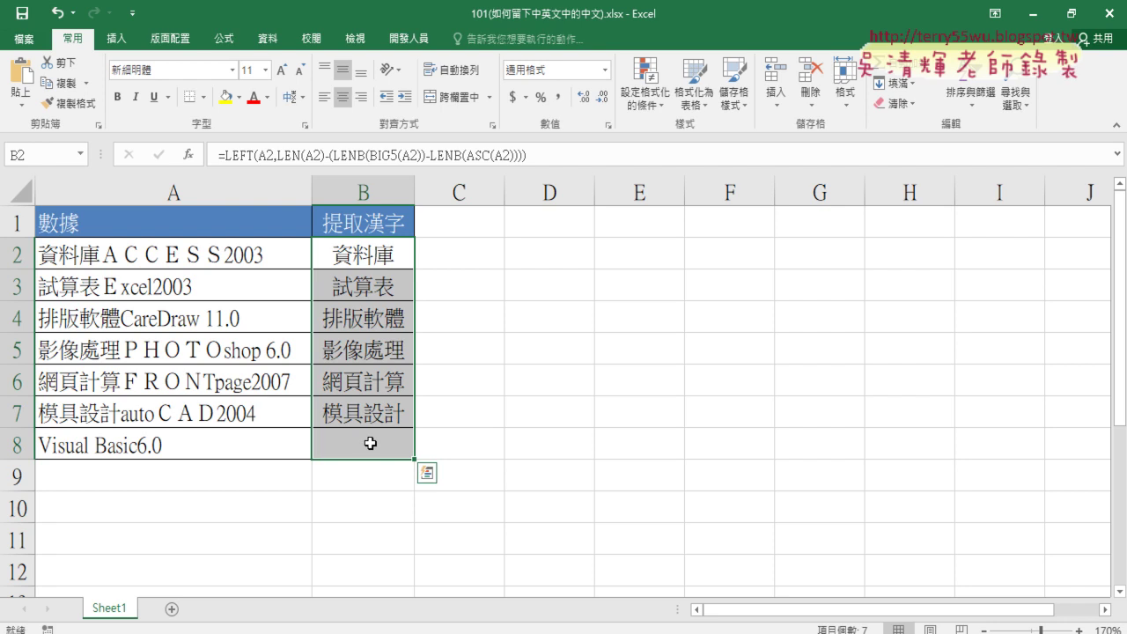
key(Delete)
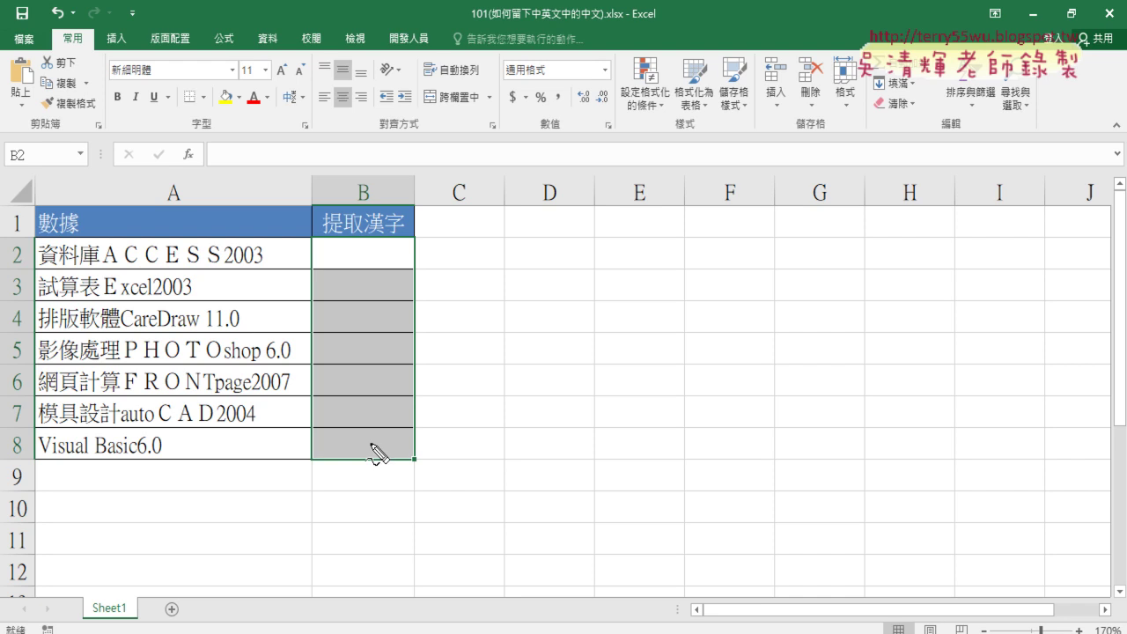
drag(40, 267, 86, 264)
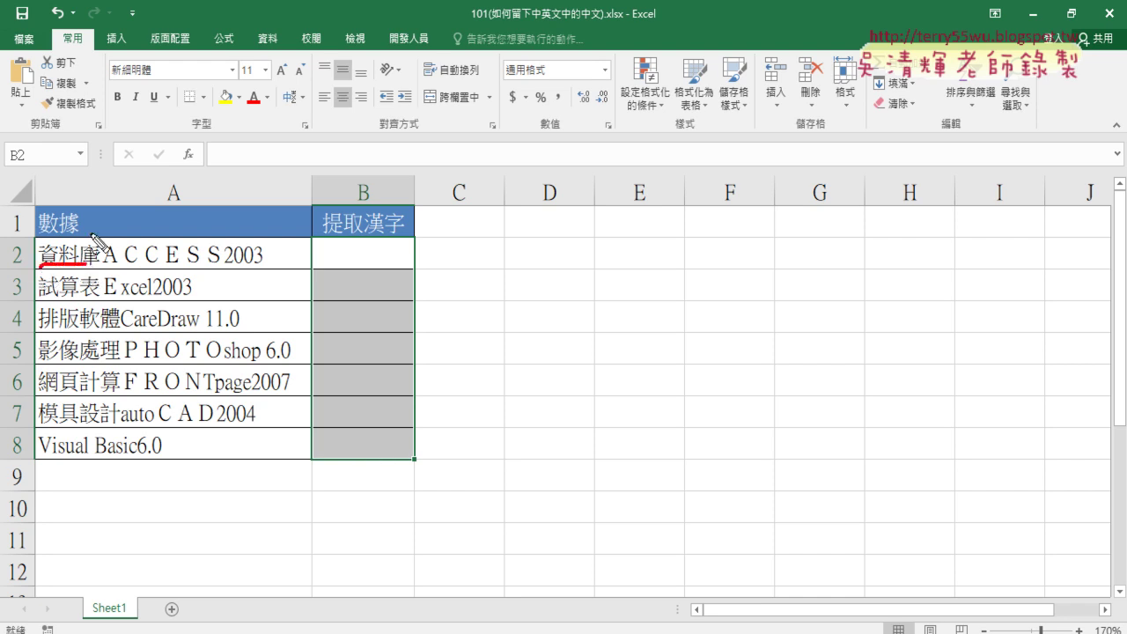
drag(361, 249, 388, 266)
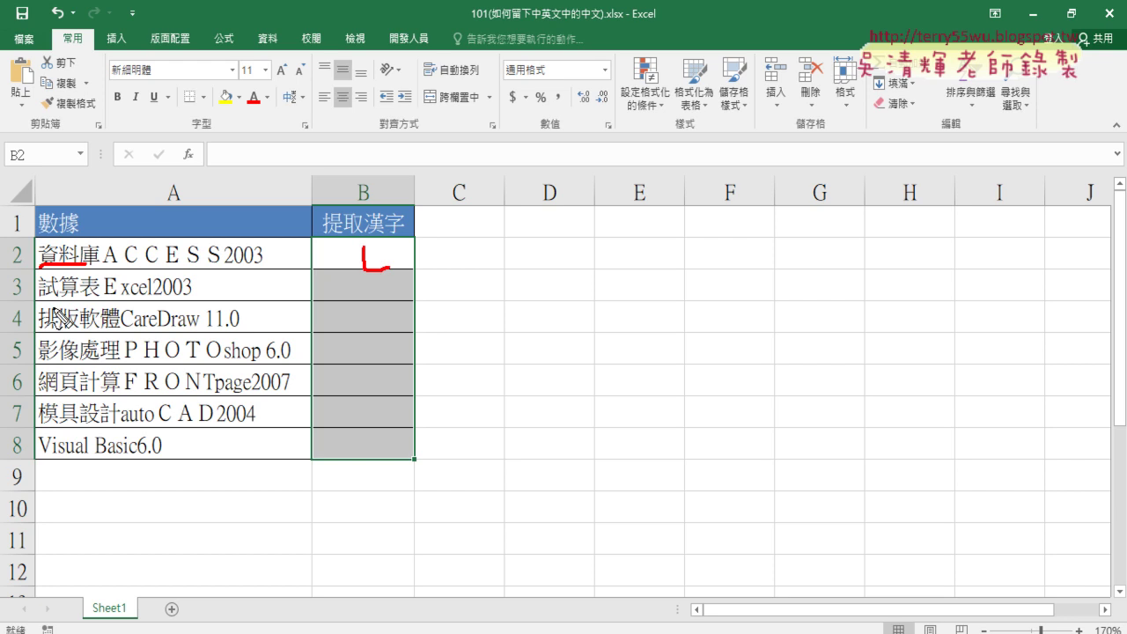
drag(51, 308, 88, 305)
drag(352, 303, 389, 301)
drag(55, 336, 110, 333)
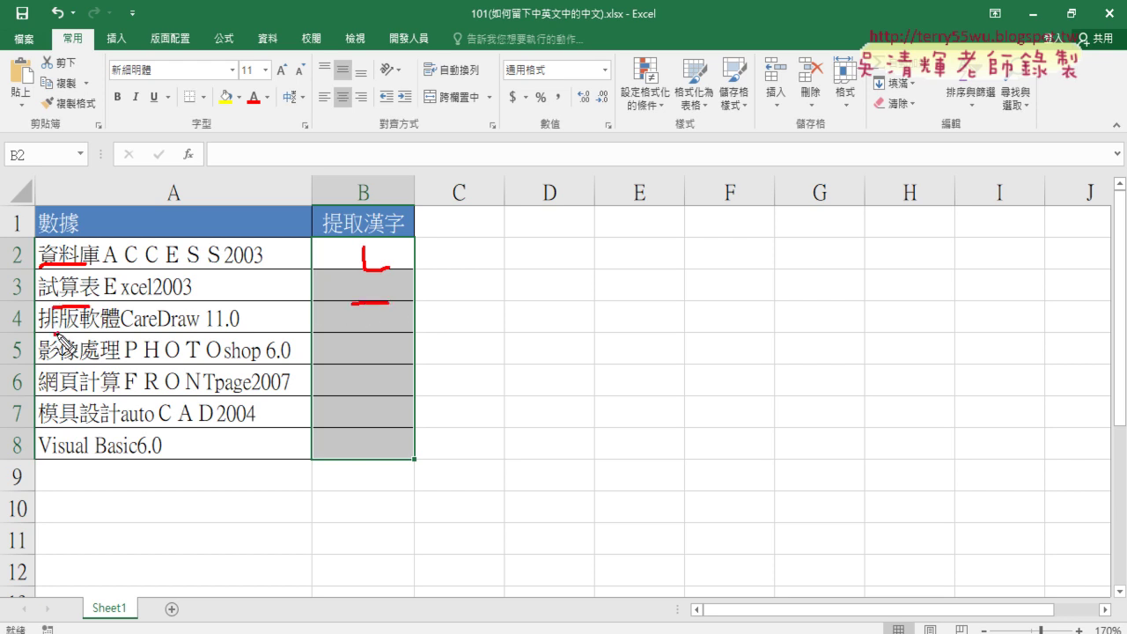
mouse_move(52, 366)
mouse_down()
mouse_move(120, 363)
mouse_move(118, 394)
mouse_up()
drag(55, 426, 112, 421)
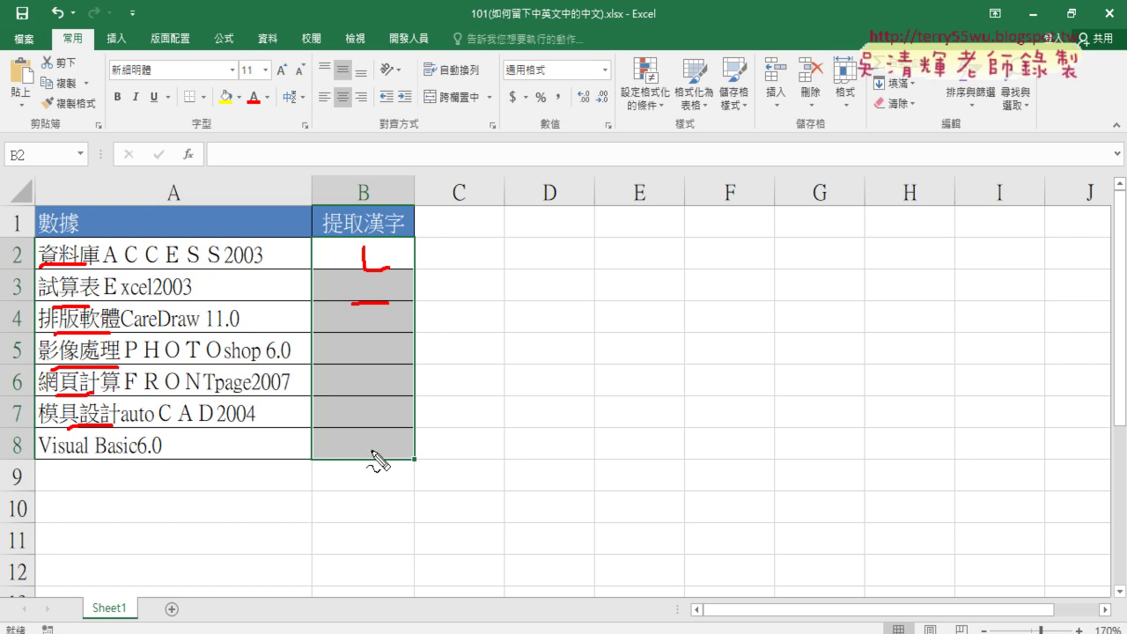
key(Escape)
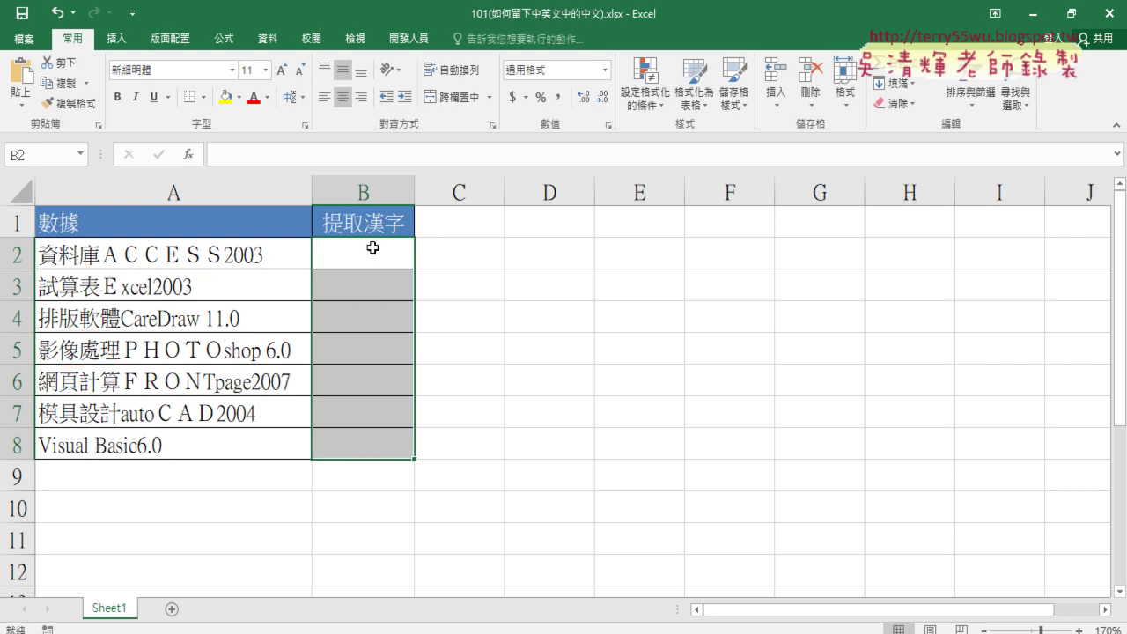
Copy the characters 資料庫 from inside cell A2, then move to B2.
click(374, 248)
double_click(102, 259)
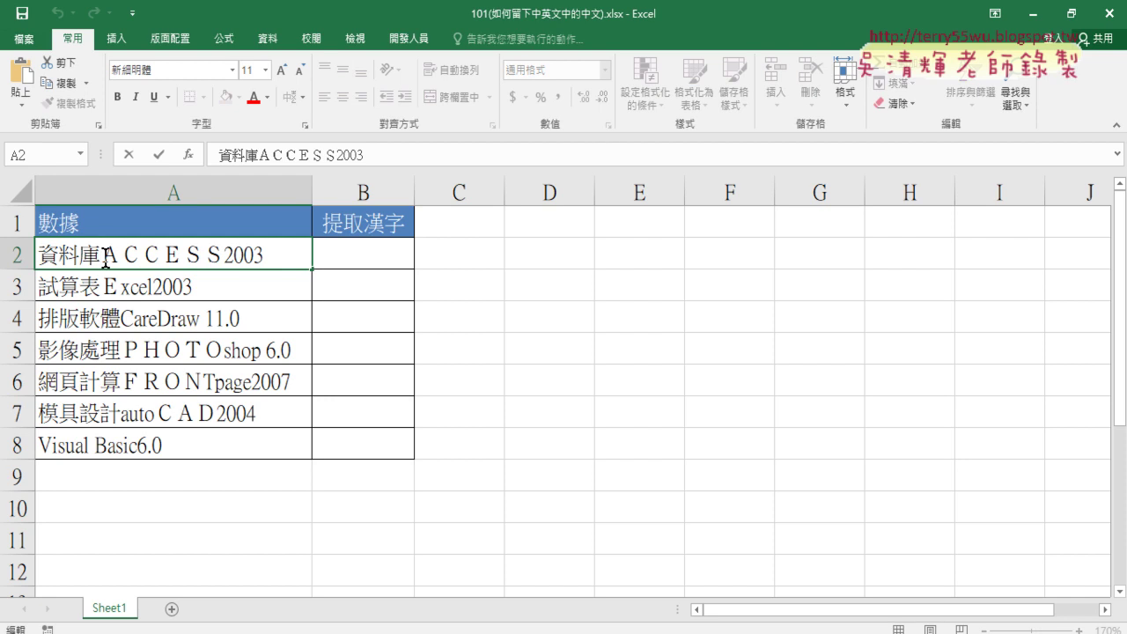
double_click(92, 260)
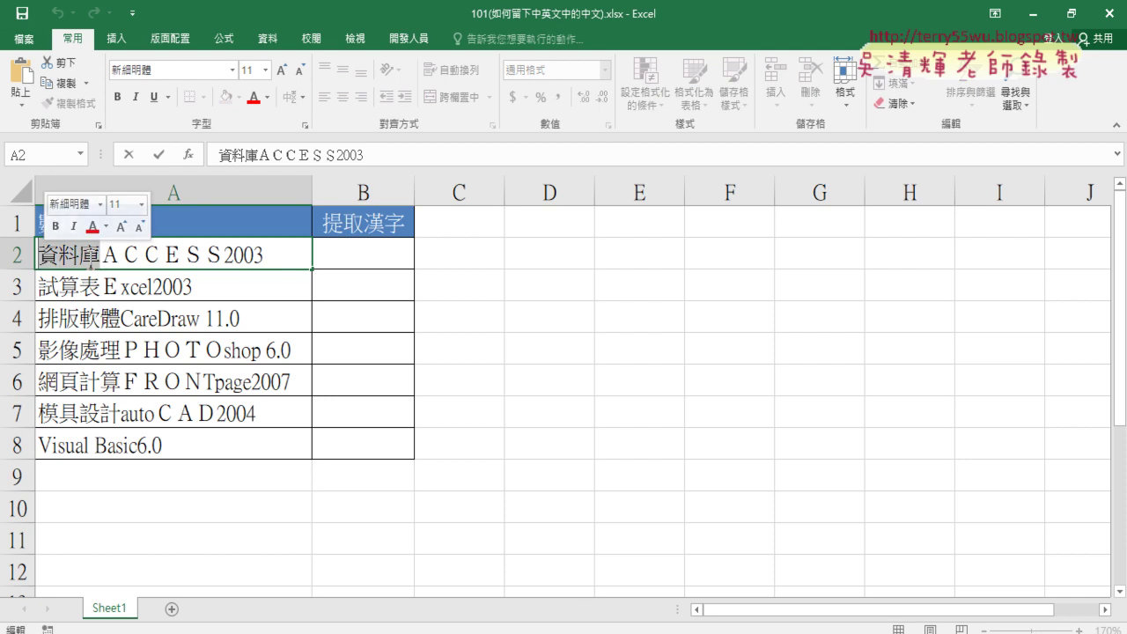
right_click(88, 265)
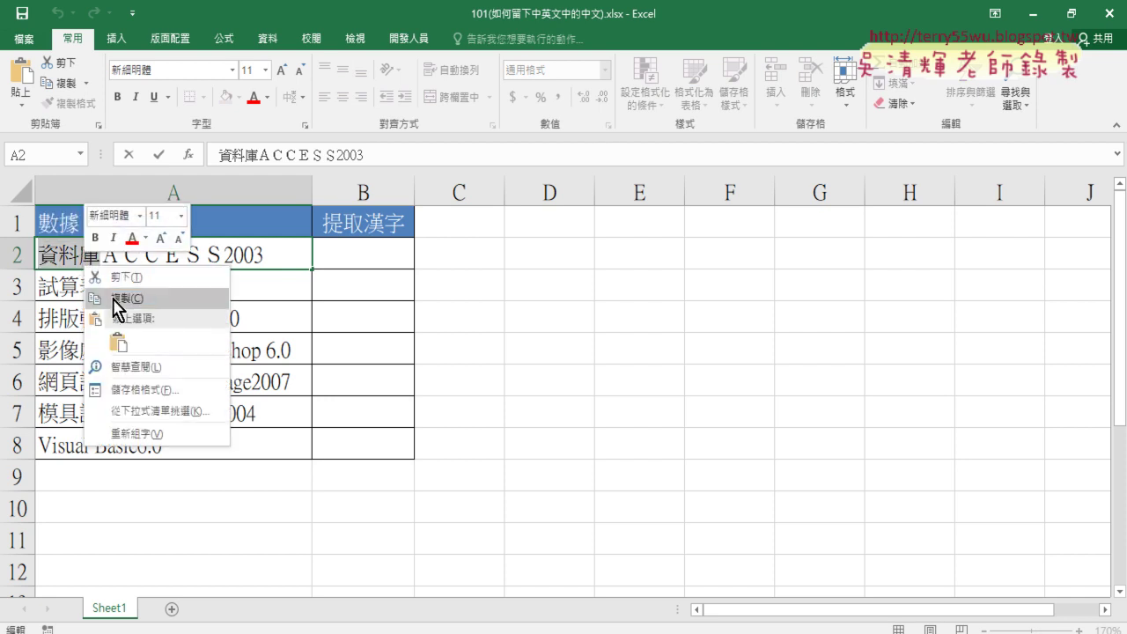
click(113, 300)
click(372, 256)
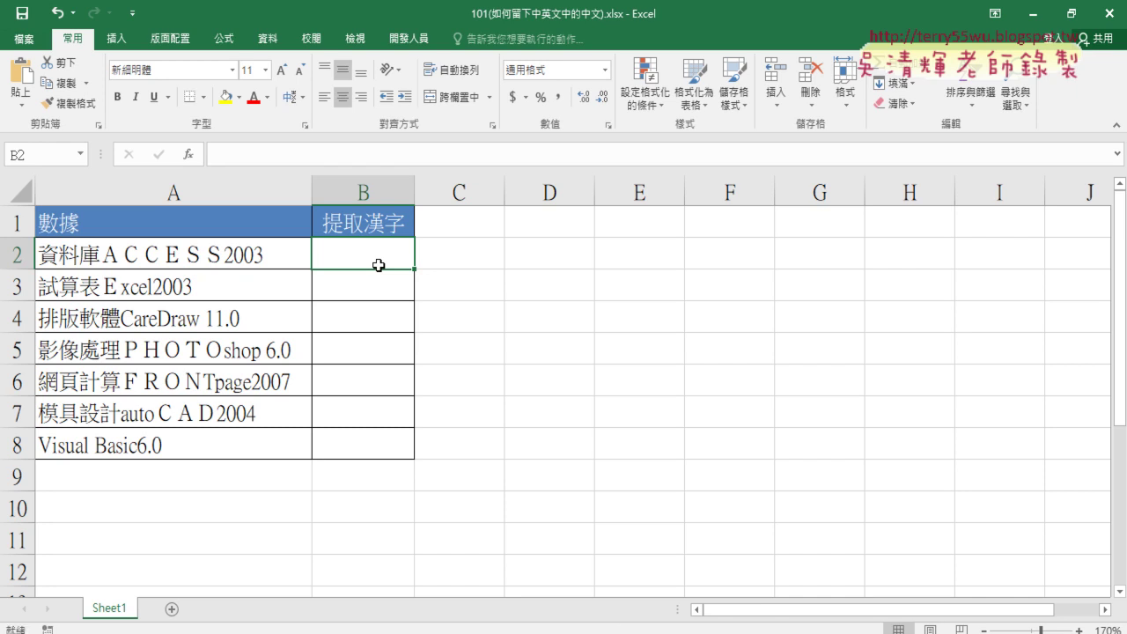
click(204, 256)
double_click(112, 257)
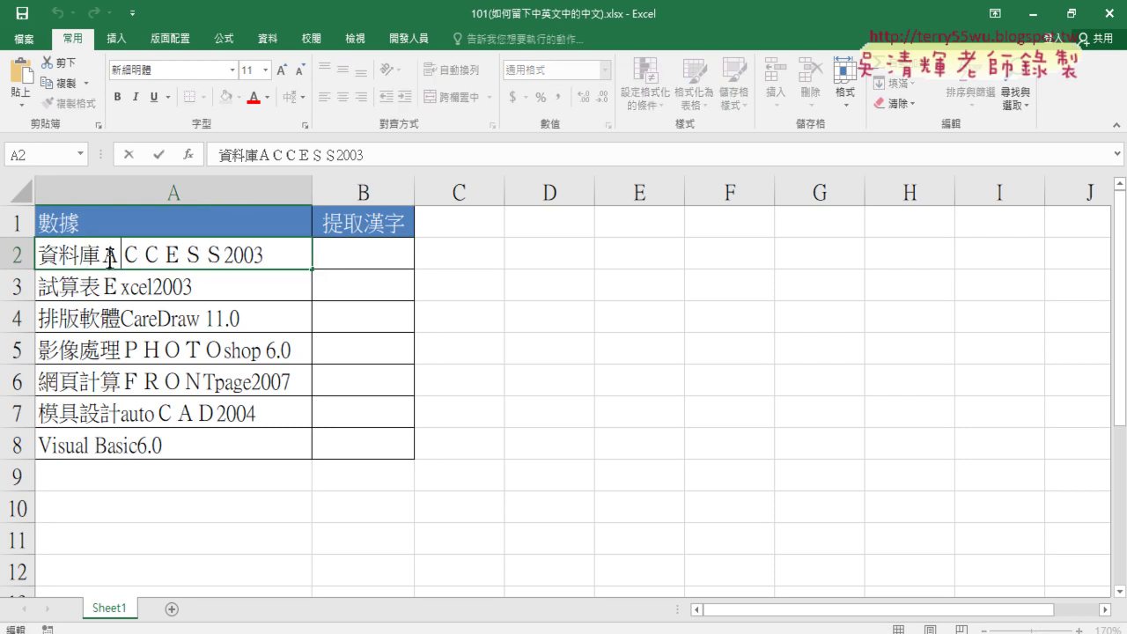
drag(110, 256, 122, 255)
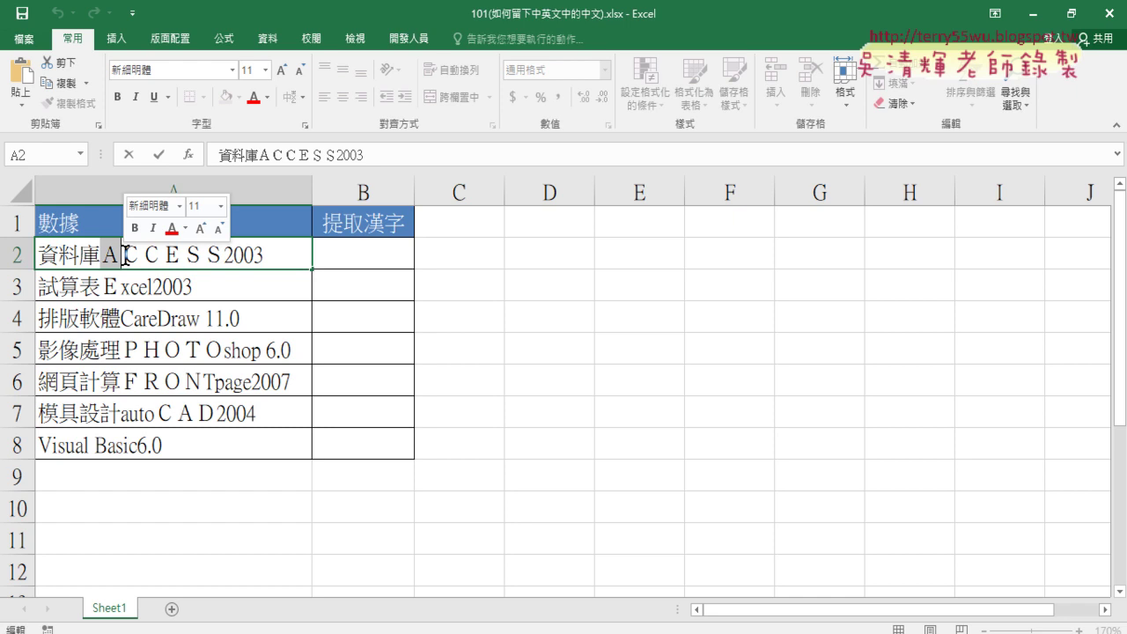
click(327, 486)
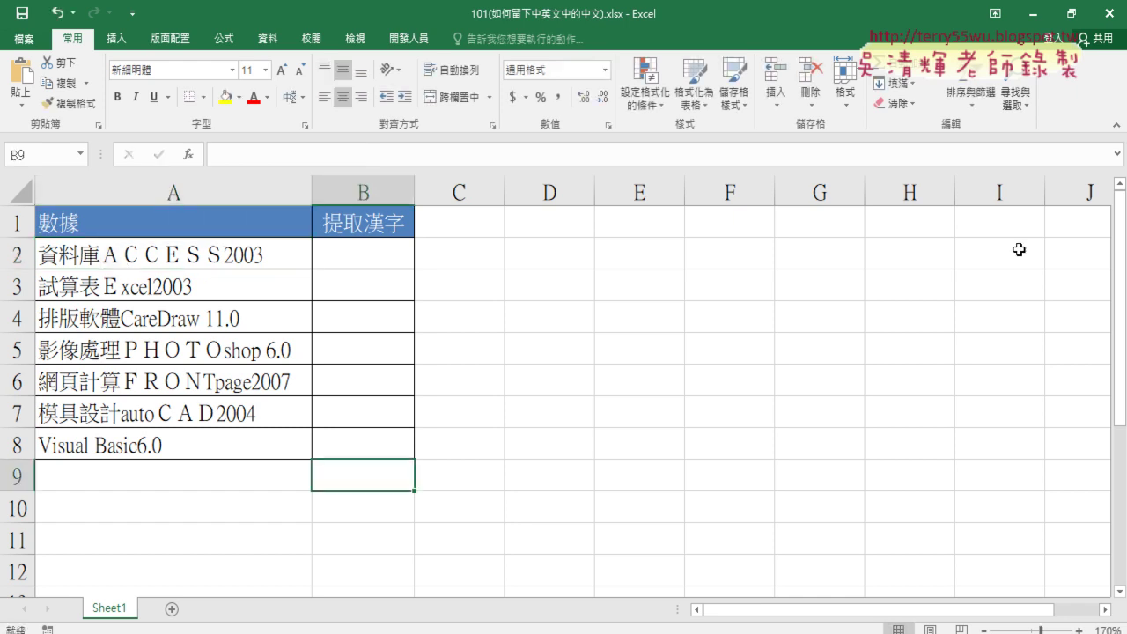
Minimize the current workbook and close File Explorer to reveal 01文字與資料函數OK.xls.
click(1034, 13)
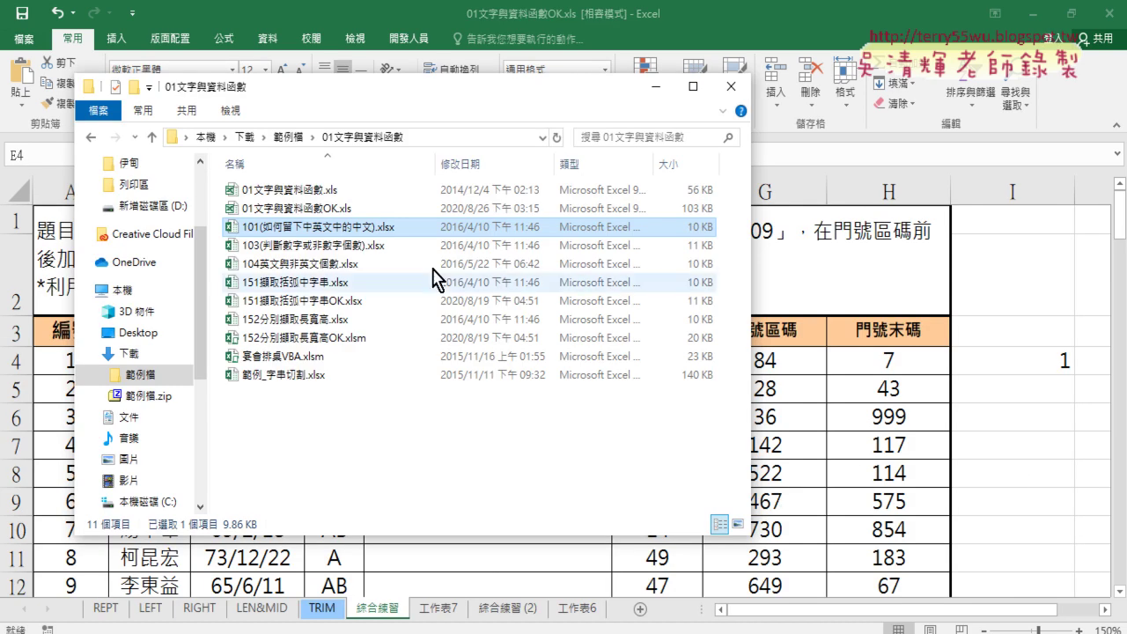
mouse_move(308, 227)
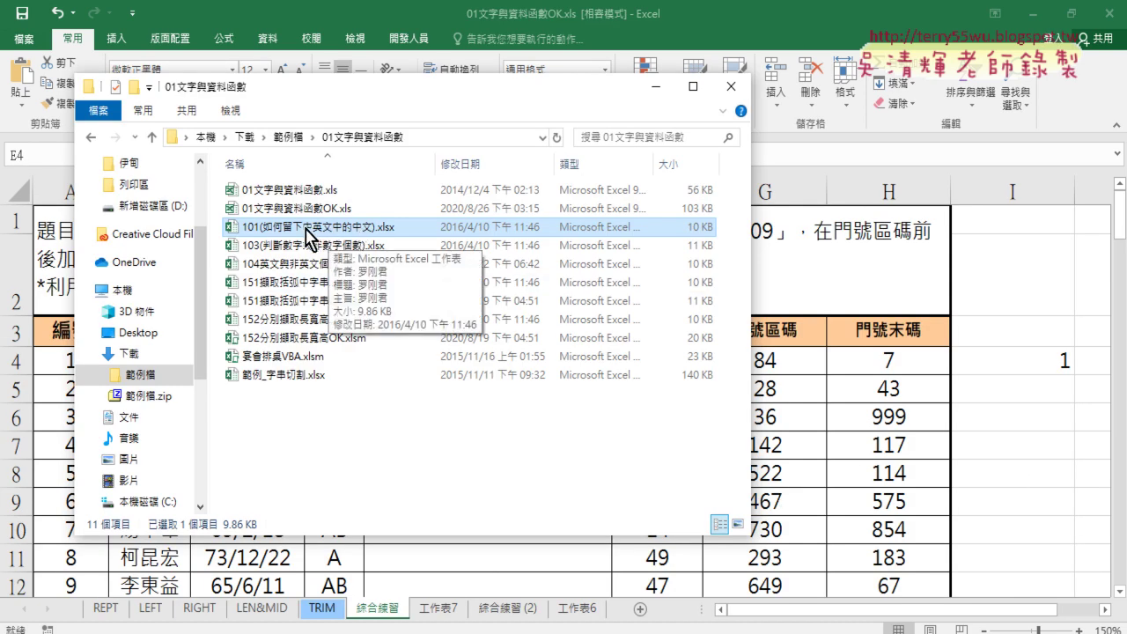
key(alt+F4)
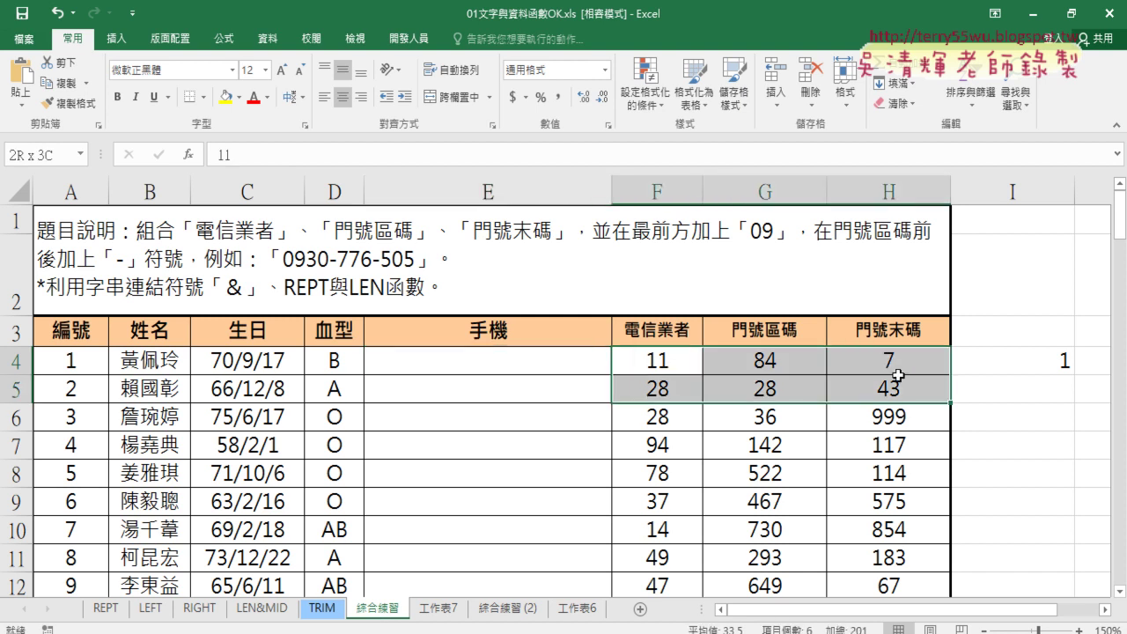
Enter ="09"&F4&"-" in E4 so it shows 0911-.
drag(672, 368, 889, 361)
click(574, 355)
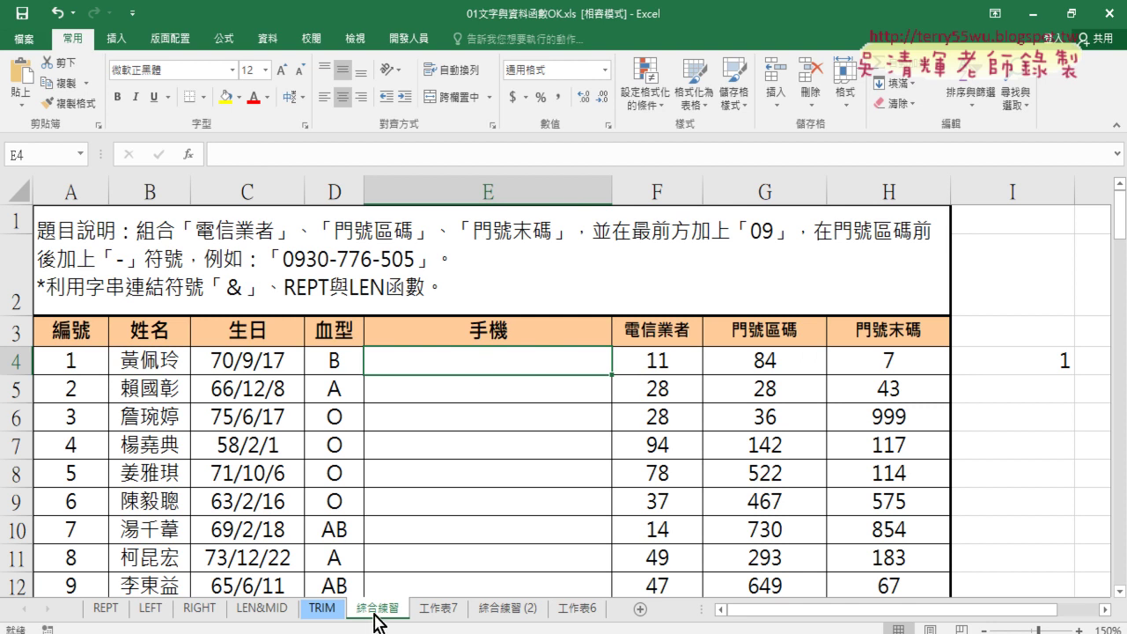
click(287, 153)
text(=)
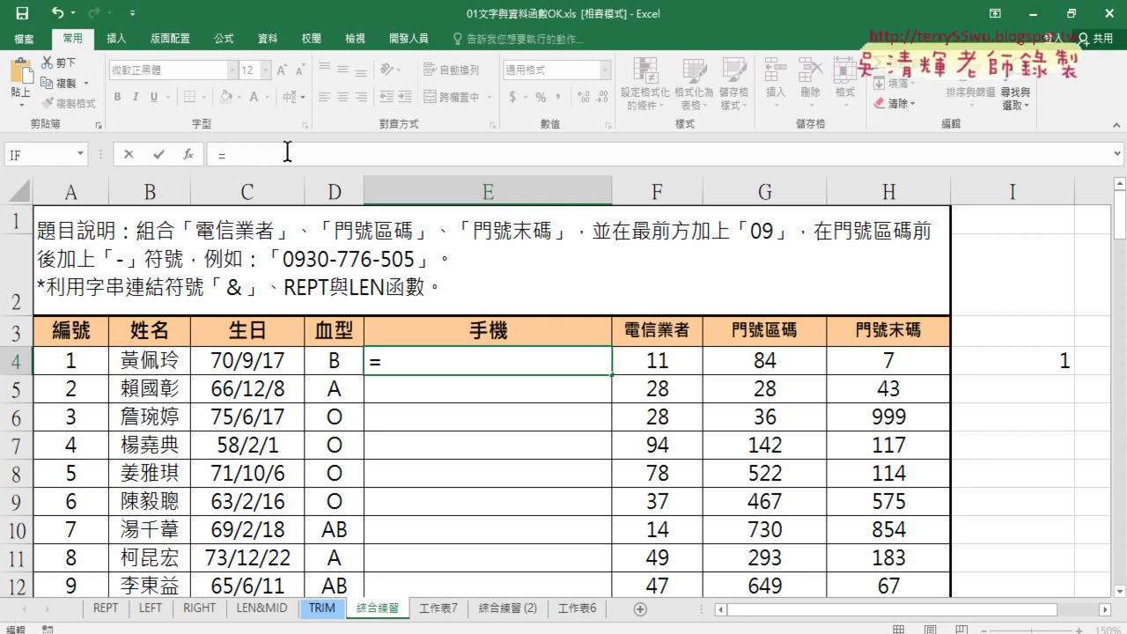
text("0)
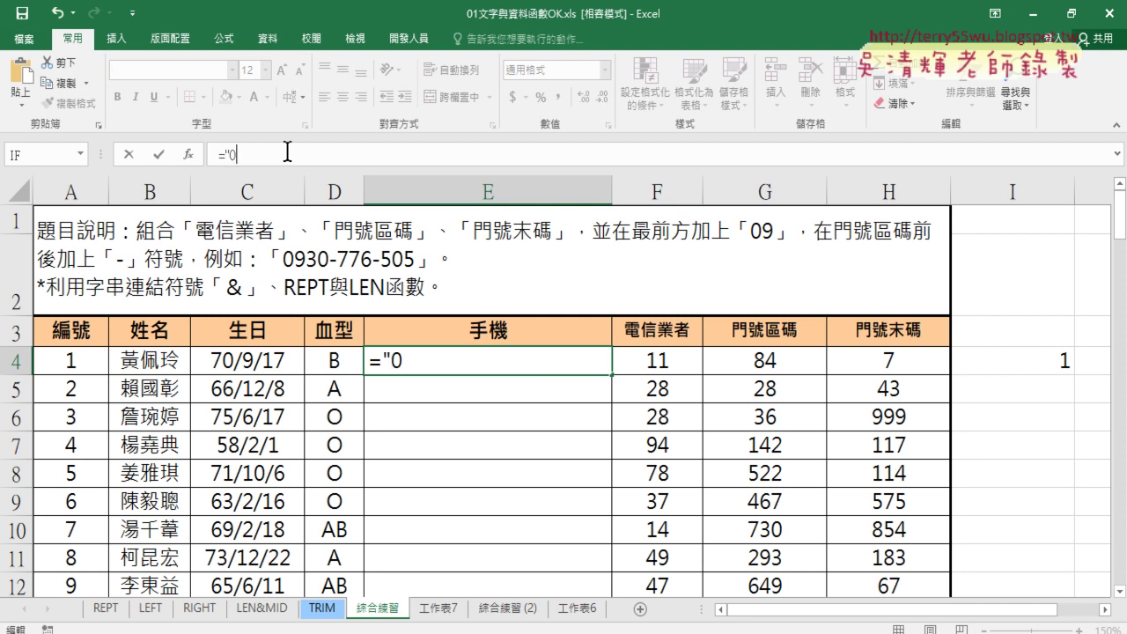
text(9")
text(&)
click(665, 367)
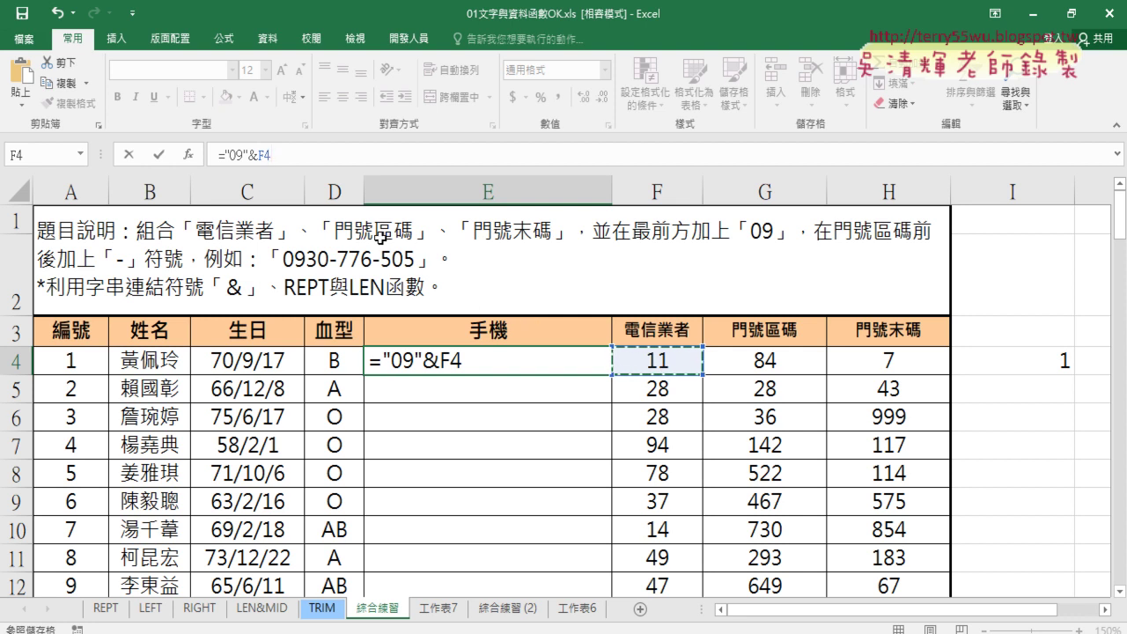
text(&"-)
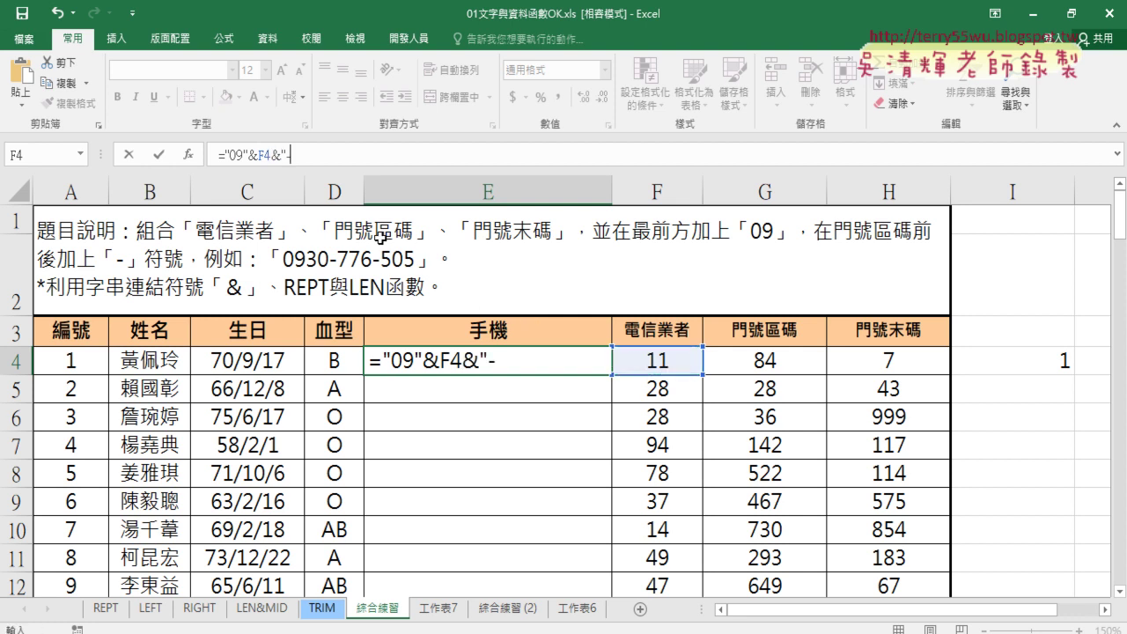
text(")
click(159, 154)
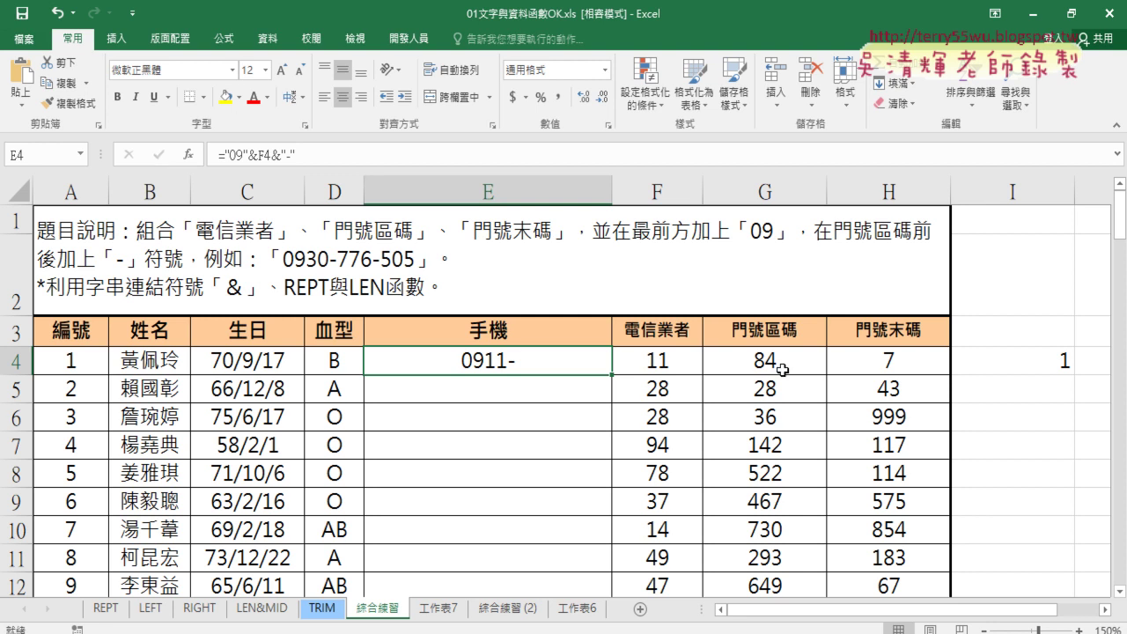
Append &"0"&G4 to E4's formula so it shows 0911-084.
click(336, 152)
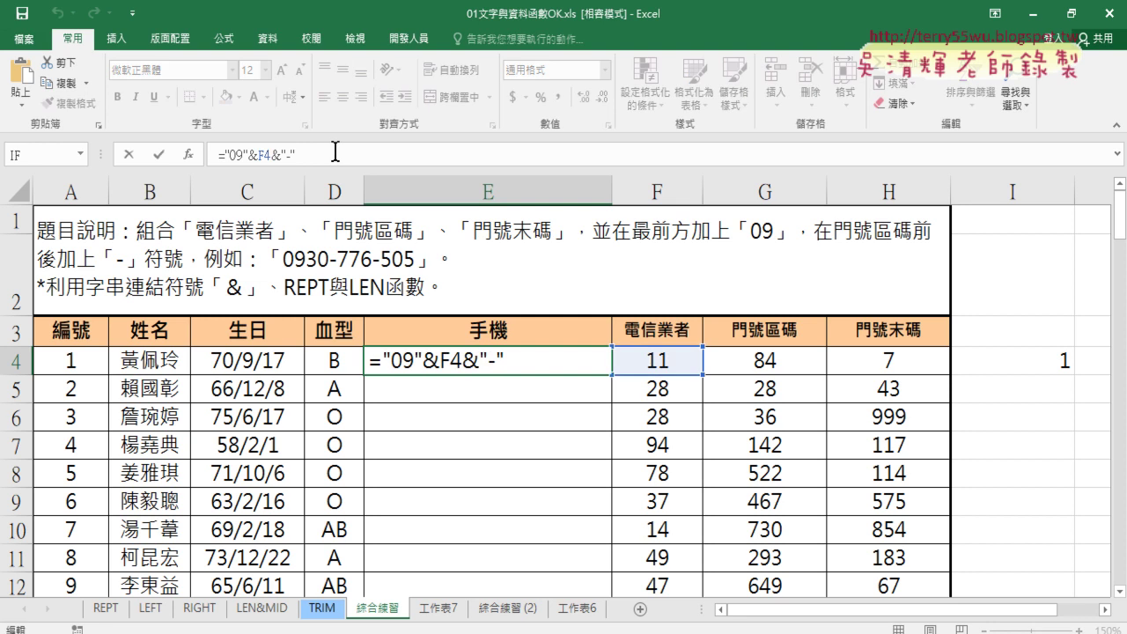
text(&)
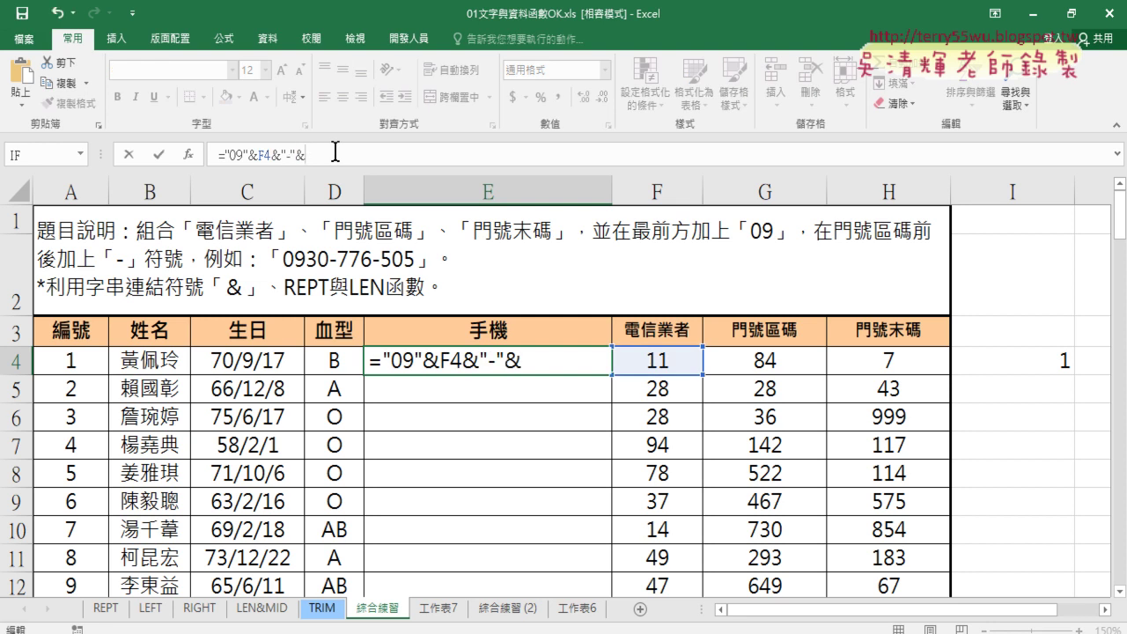
text("0)
text(")
text(&)
click(750, 360)
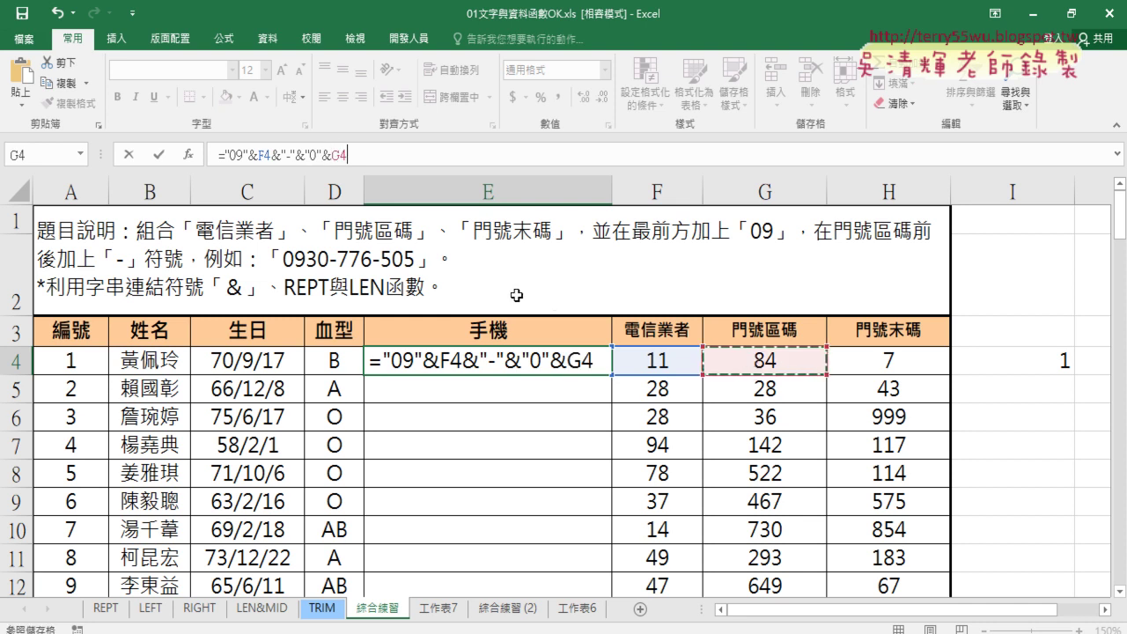
click(161, 155)
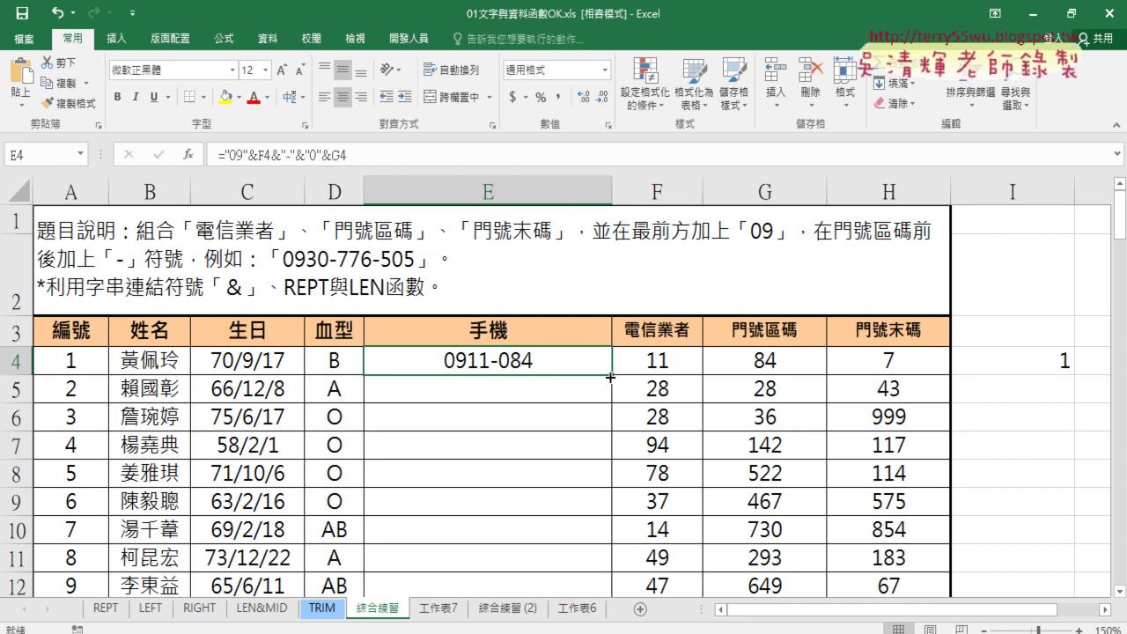
Fill E4's phone formula down to E7, giving 0928-028, 0928-036 and 0994-0142.
drag(611, 377, 608, 403)
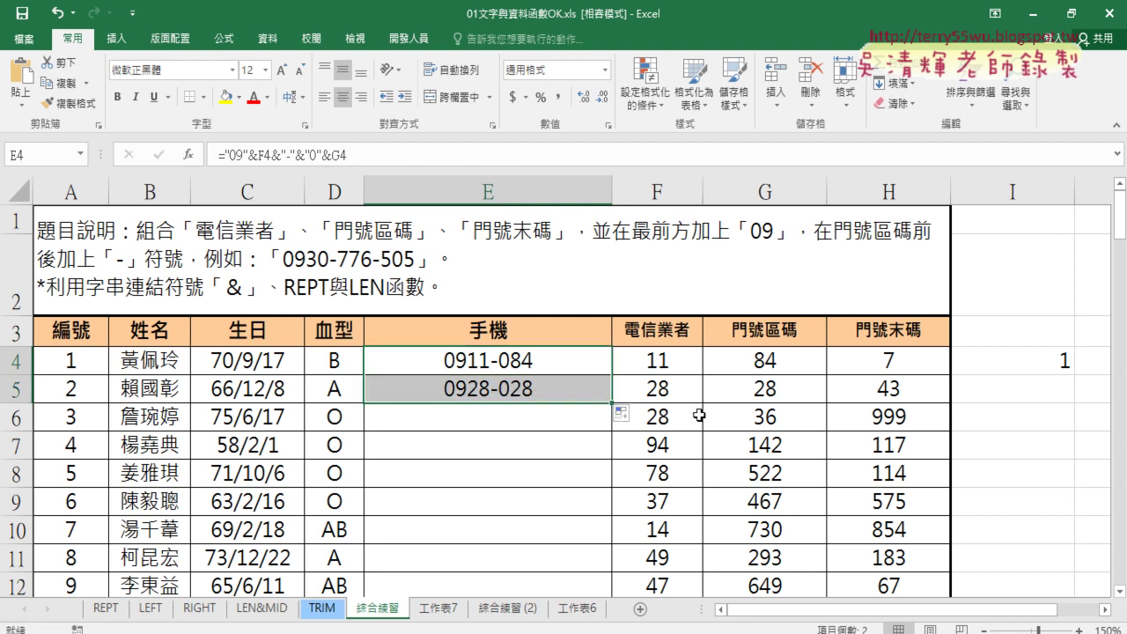
drag(618, 410, 607, 444)
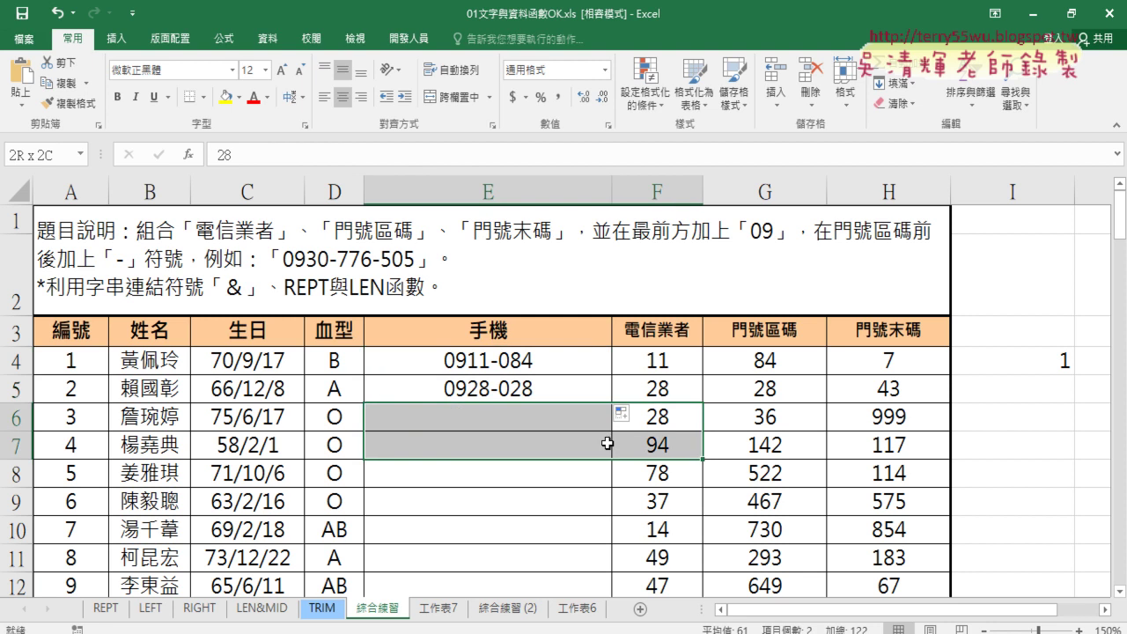
click(600, 382)
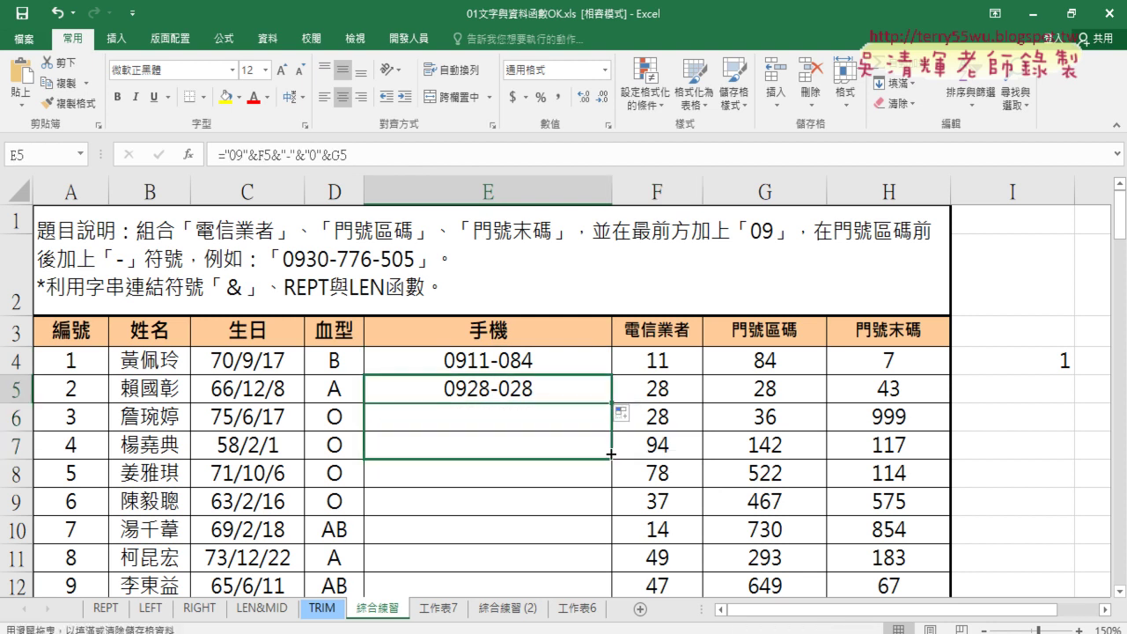
drag(611, 446, 611, 448)
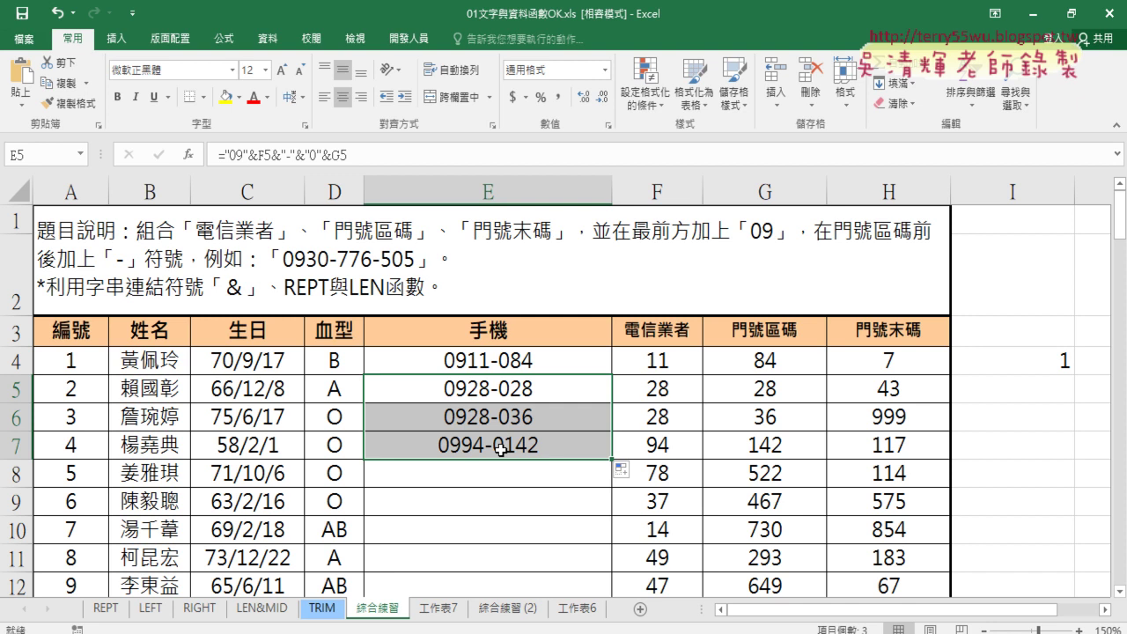
click(518, 364)
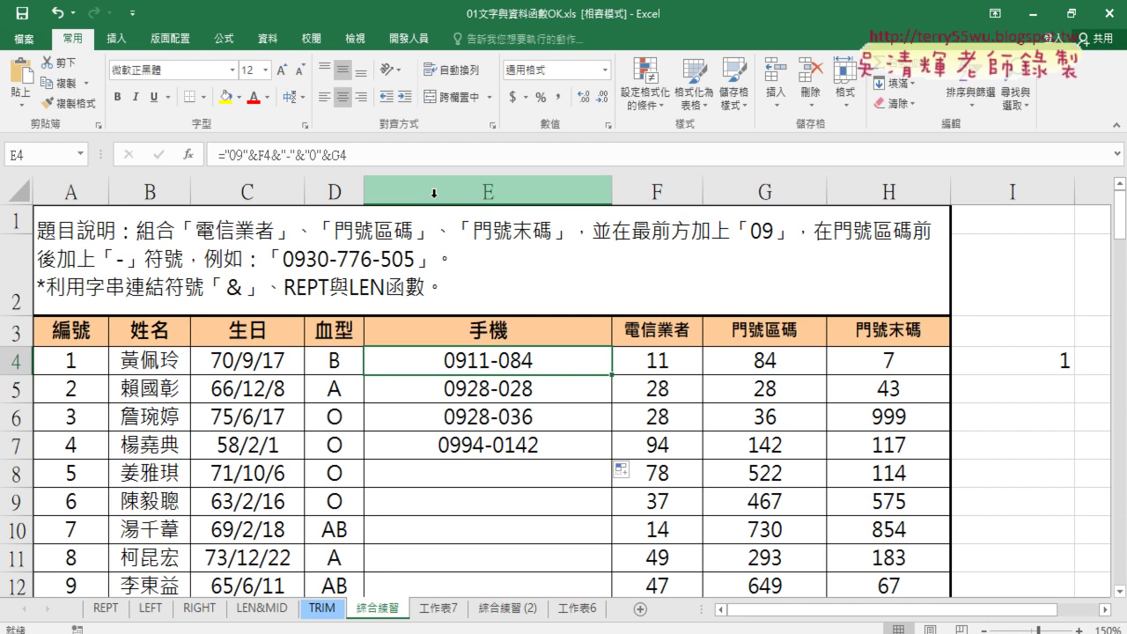
Delete the fixed "0"&G4 part so E4's formula ends at "-"&.
drag(305, 155, 375, 162)
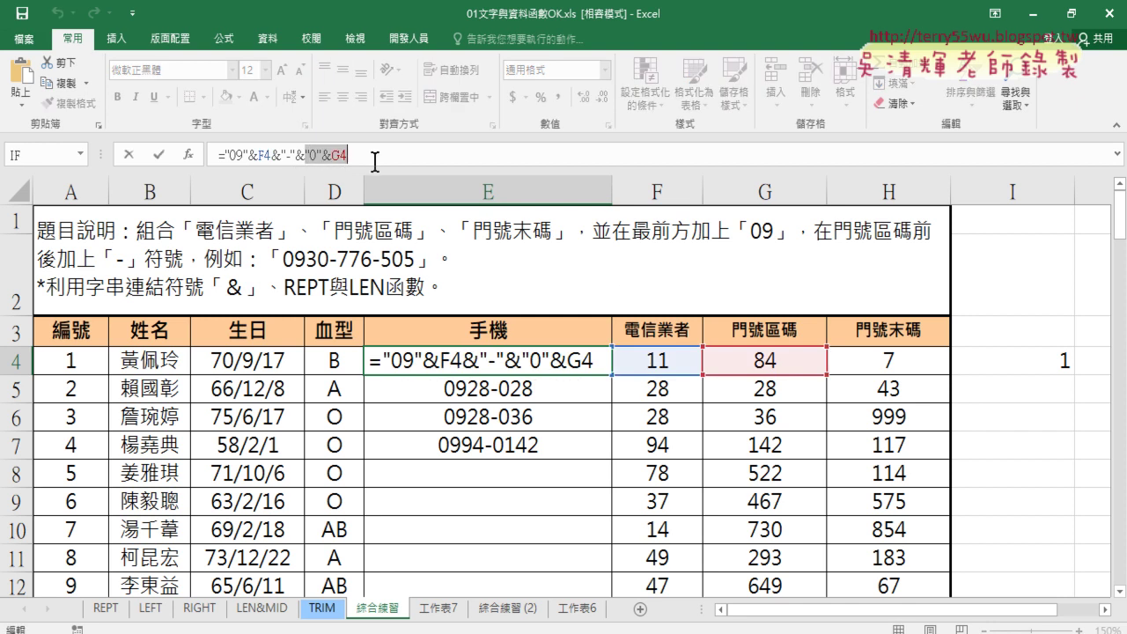
key(Delete)
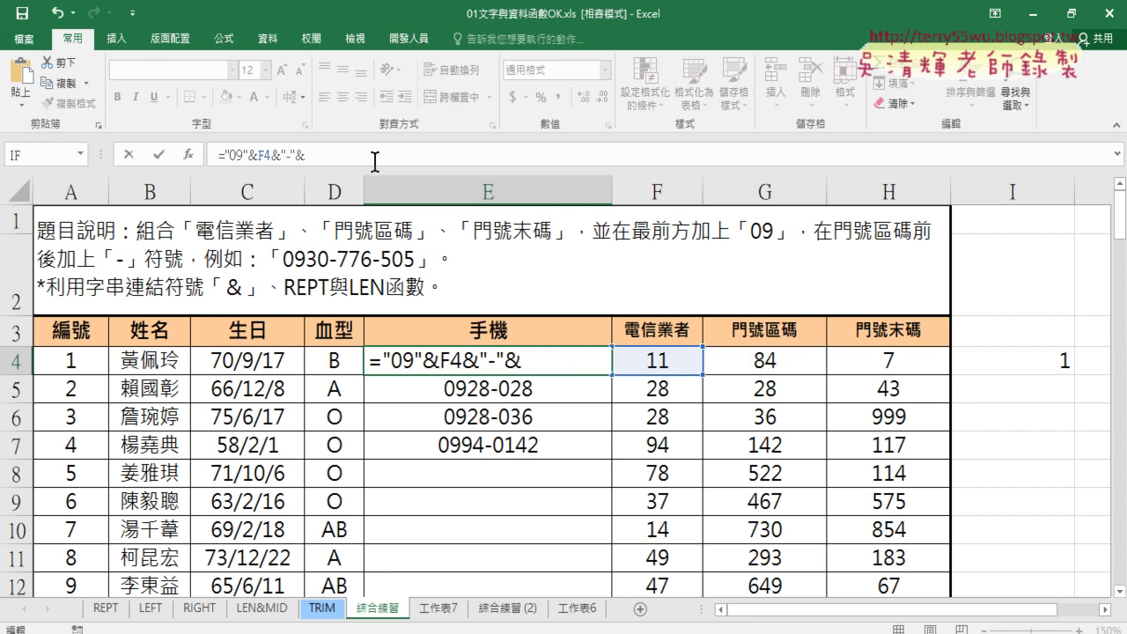
text(re)
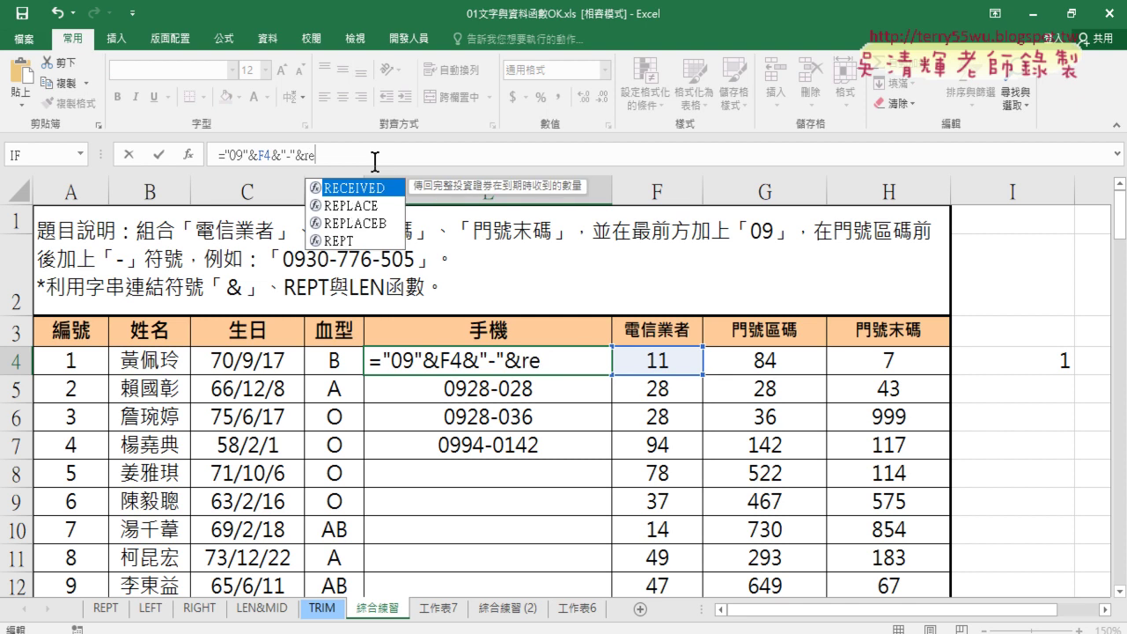
text(p)
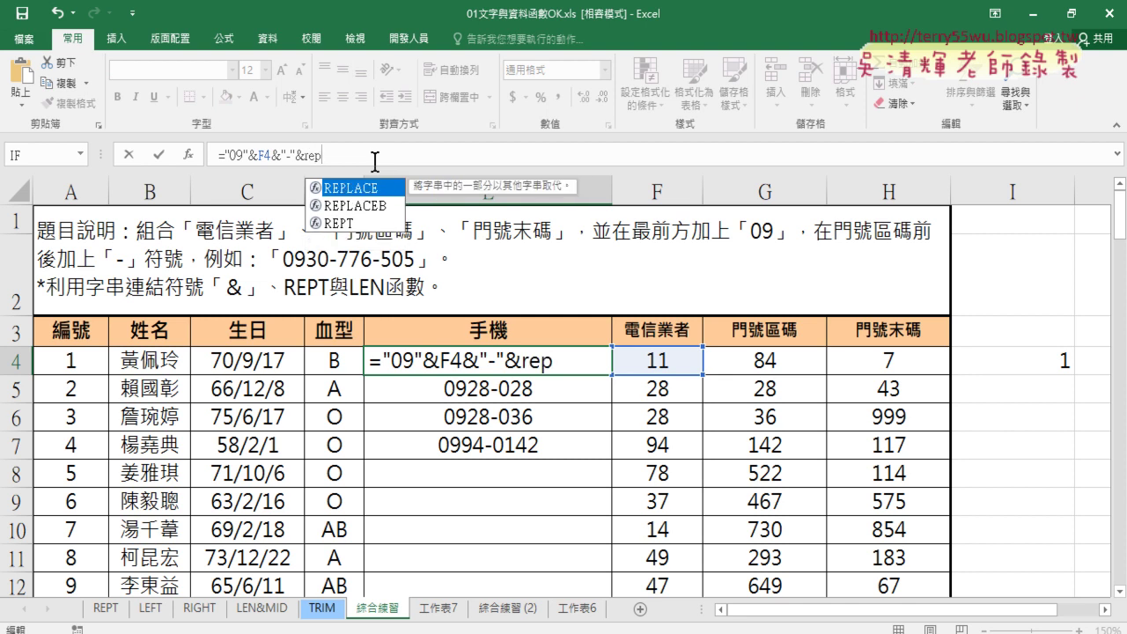
text(t)
key(BackSpace)
key(BackSpace)
key(BackSpace)
key(BackSpace)
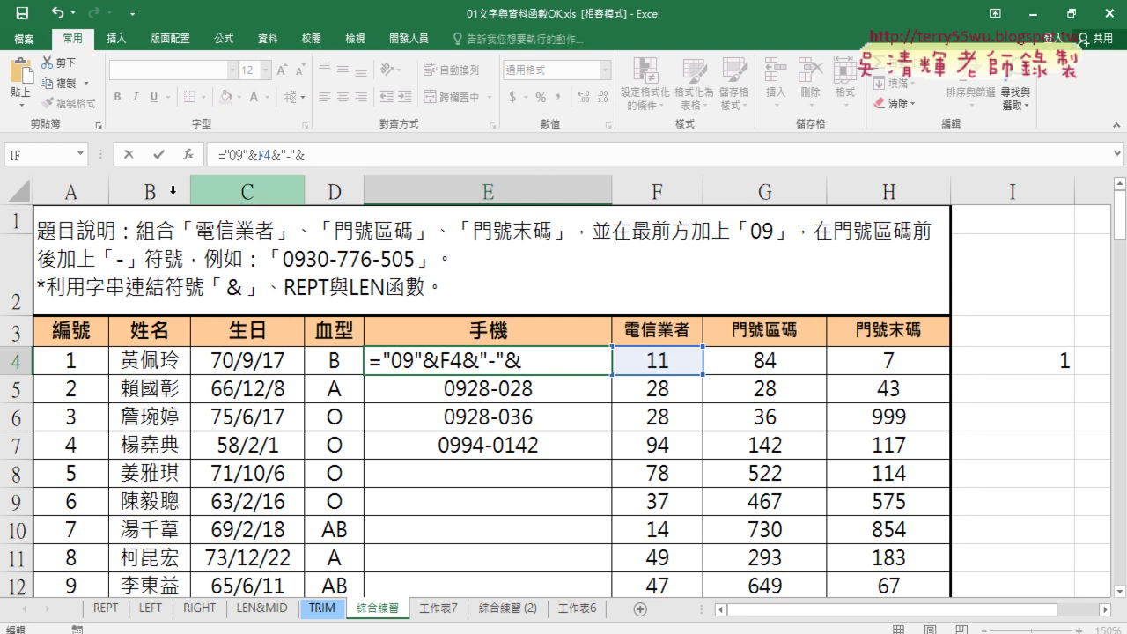
Add REPT with Text "0" and Number_times 3-LEN(G4) to the end of E4's formula.
click(80, 154)
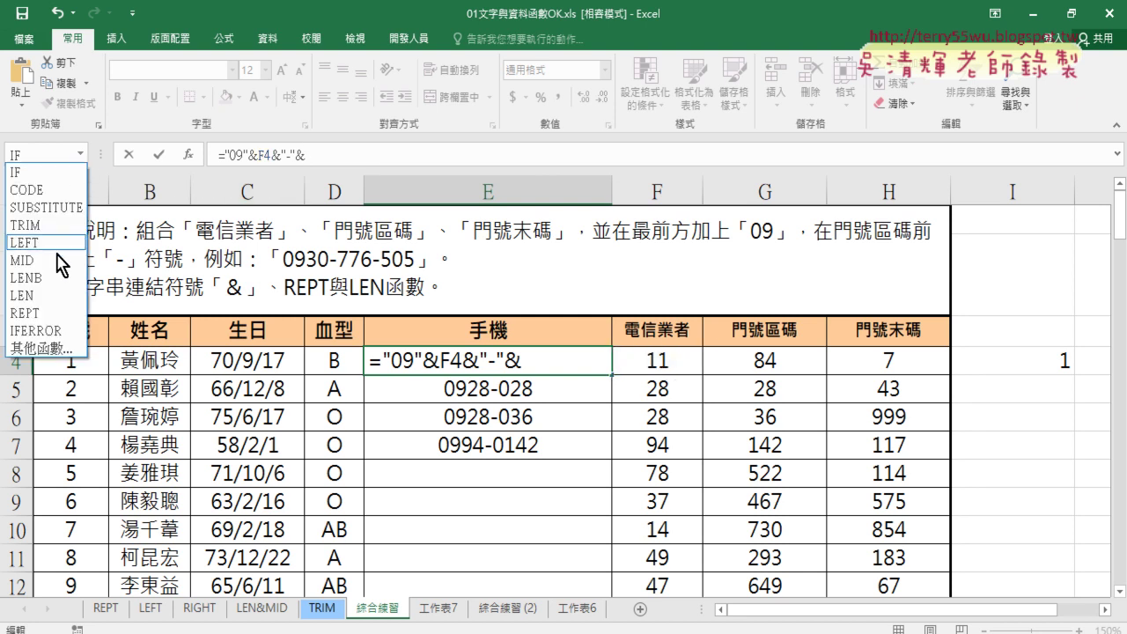
click(52, 312)
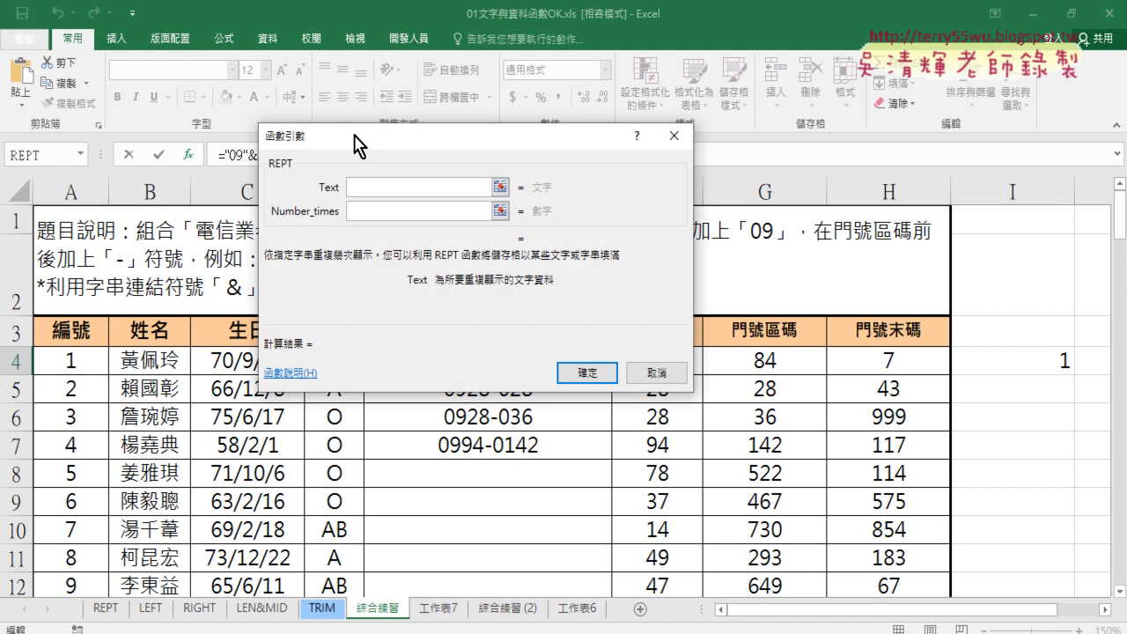
drag(383, 135, 749, 145)
text(")
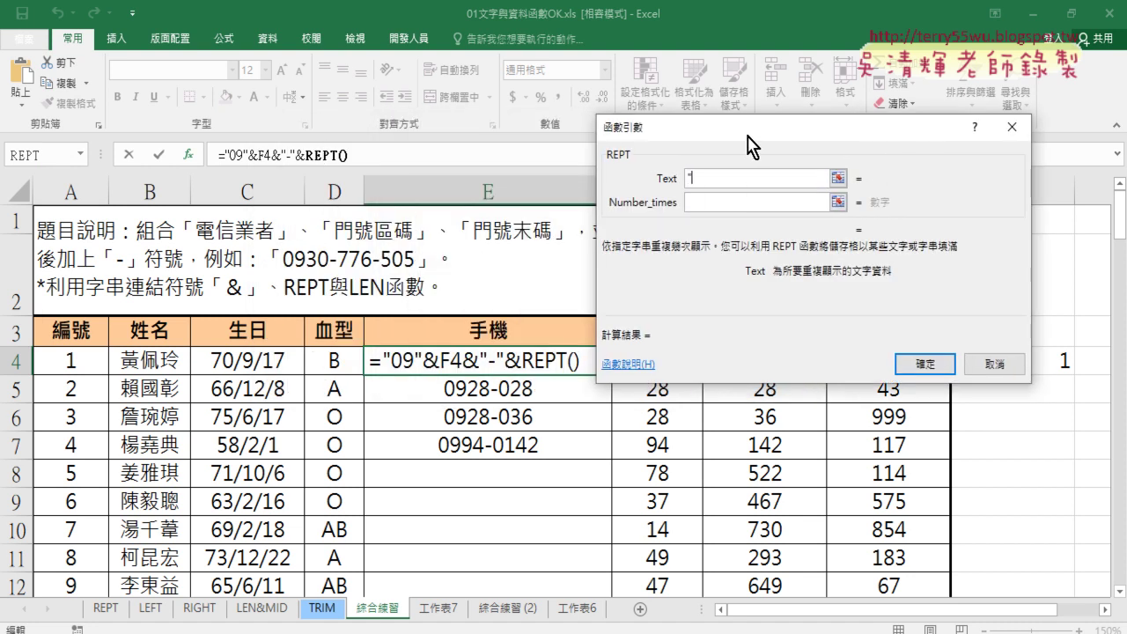
text(0")
click(726, 203)
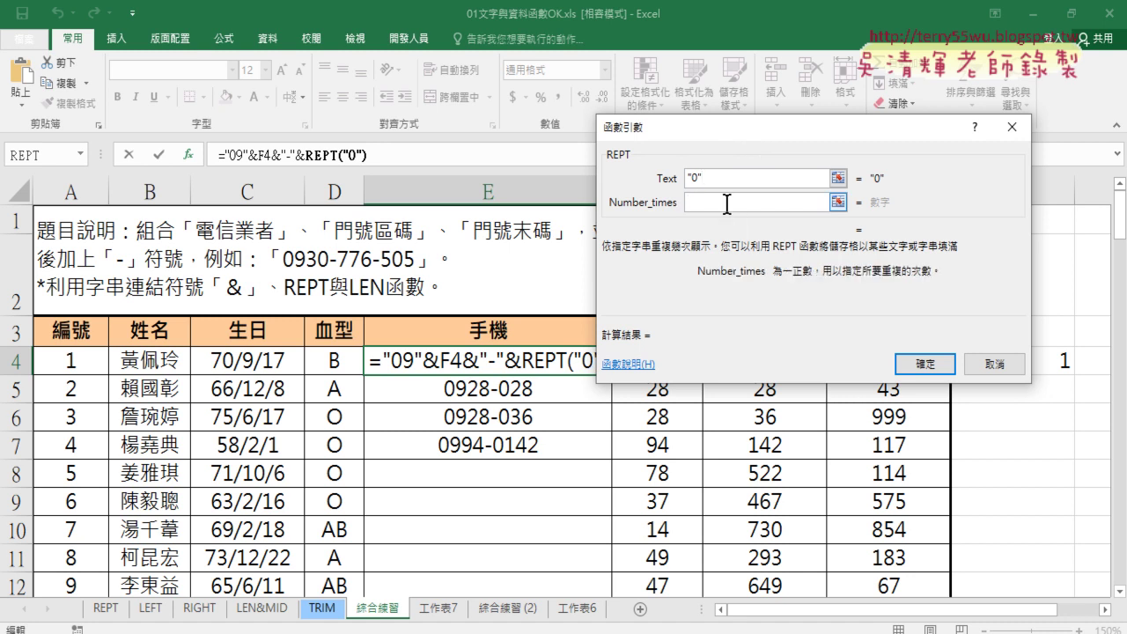
drag(756, 137, 757, 63)
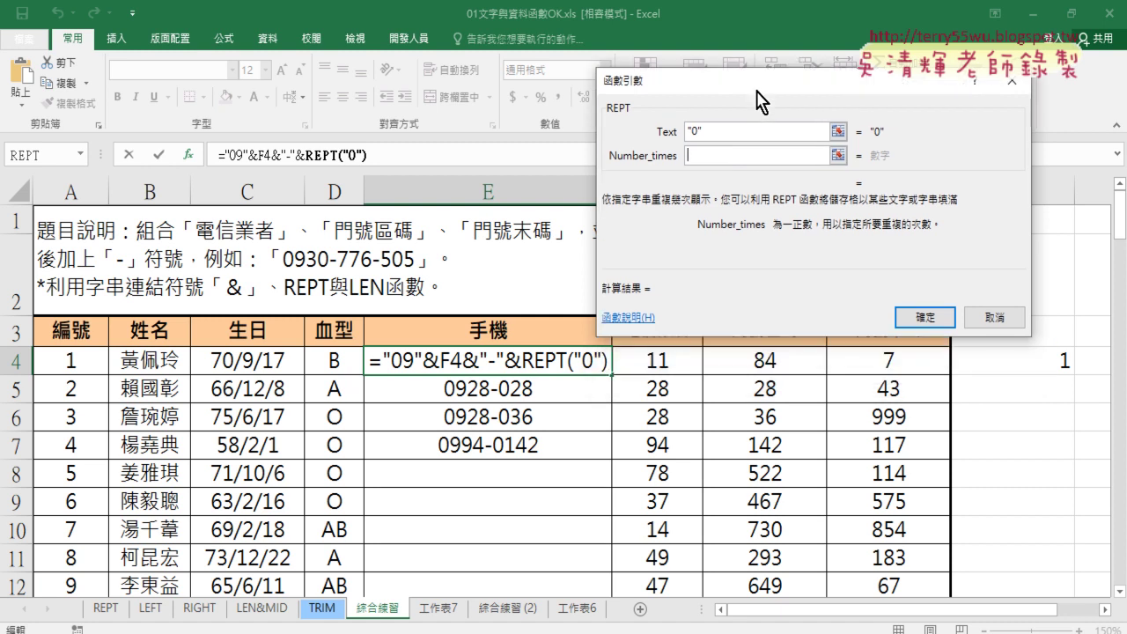
text(3-)
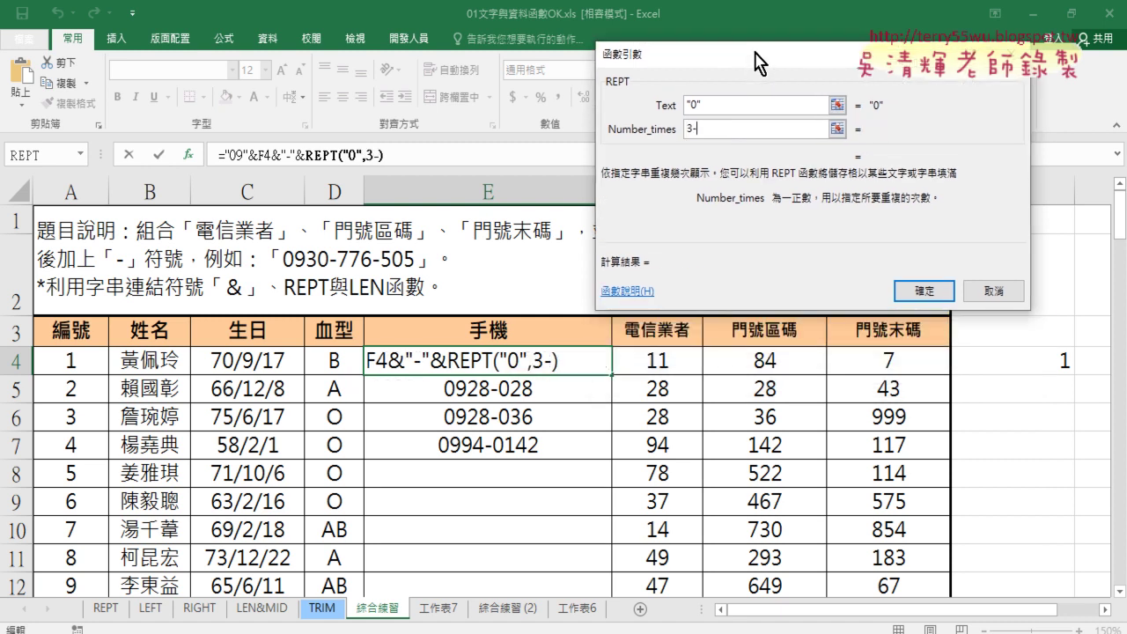
text(l)
text(en()
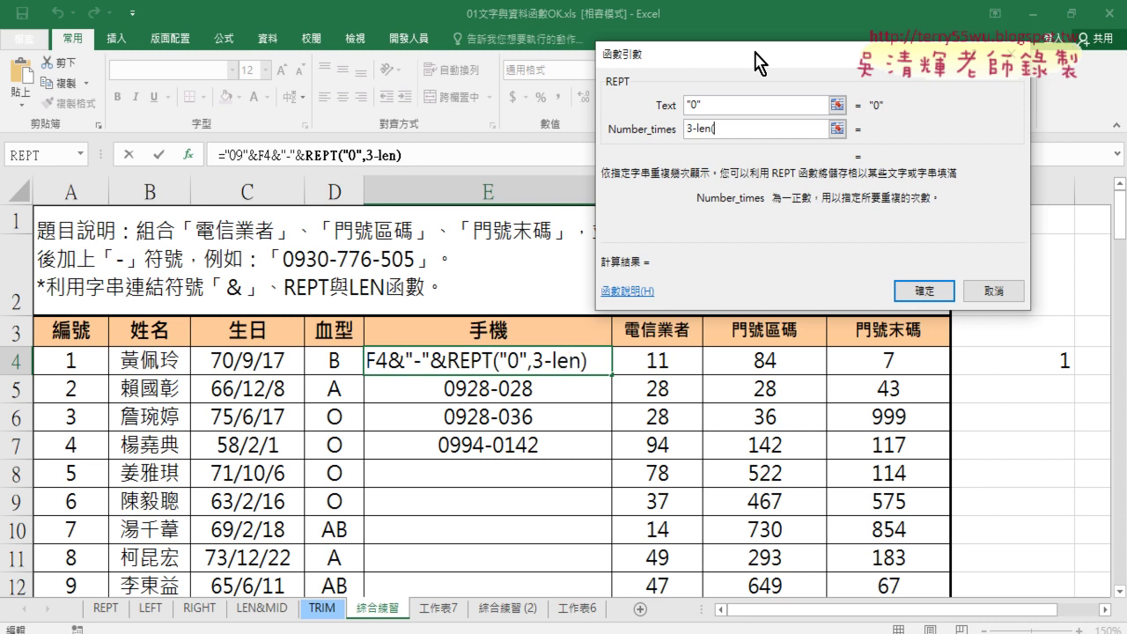
click(777, 363)
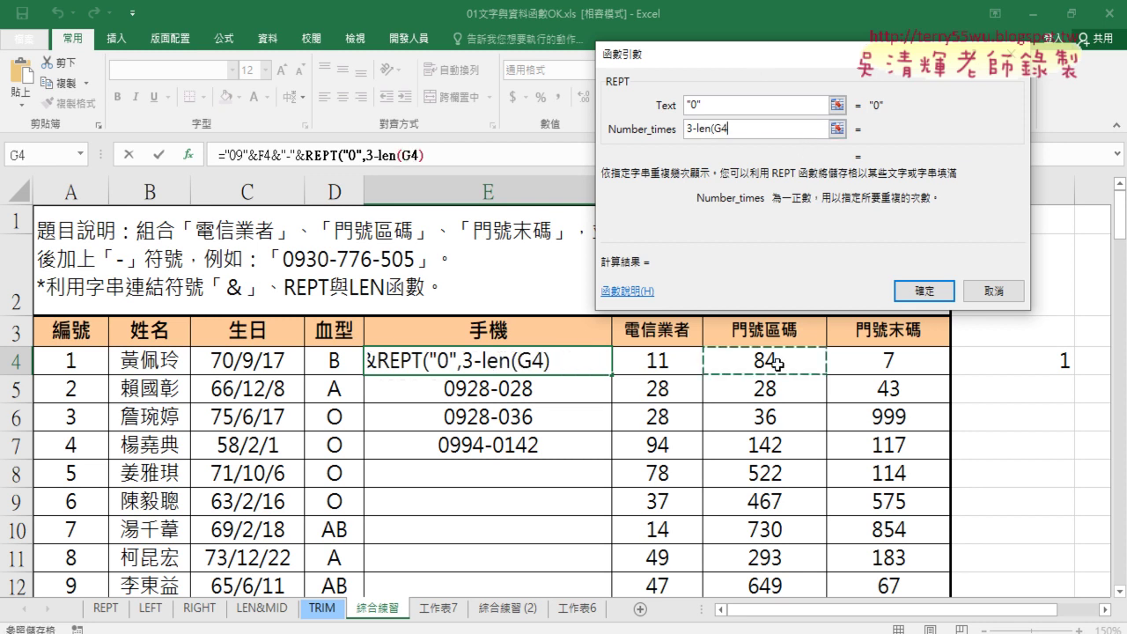
text())
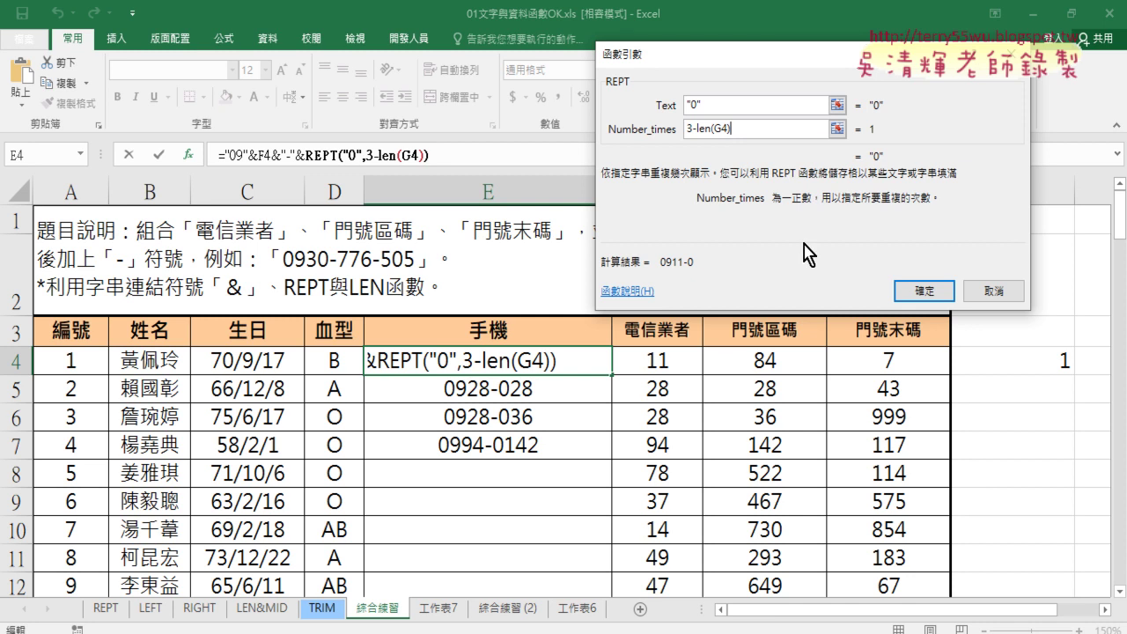
click(915, 290)
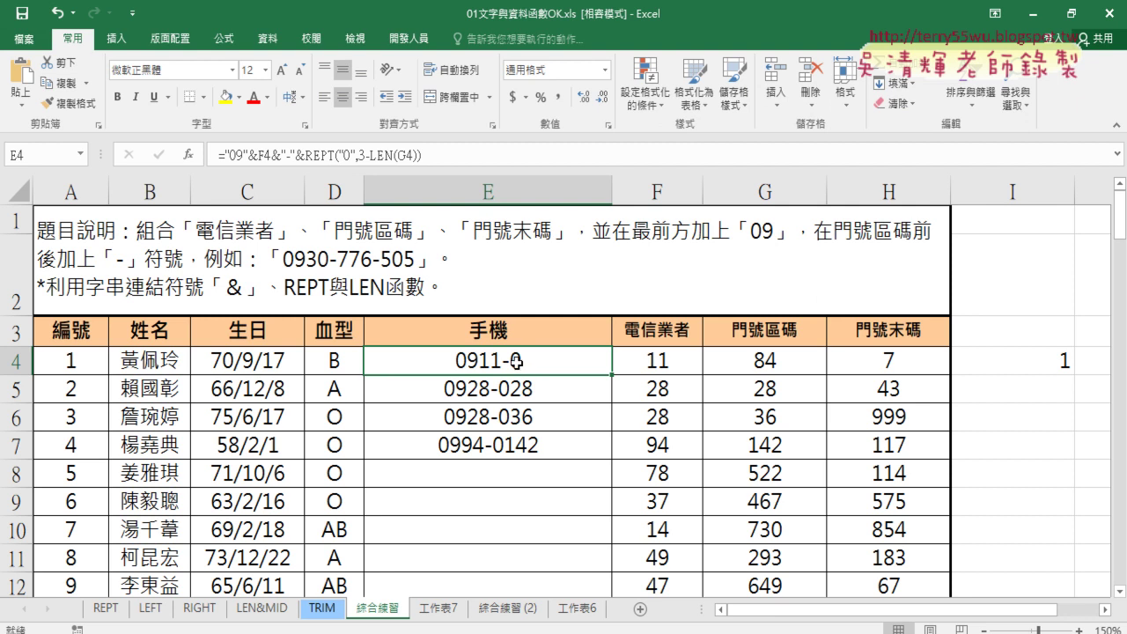
Append &G4 after the REPT padding, making E4 ="09"&F4&"-"&REPT("0",3-LEN(G4))&G4.
click(462, 155)
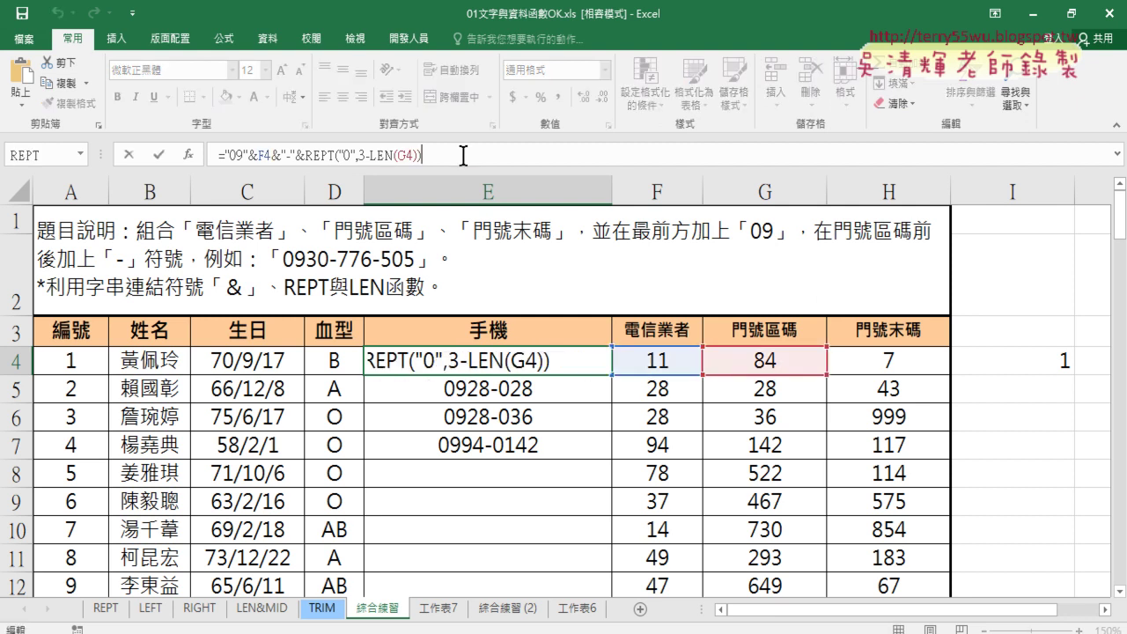
text(&)
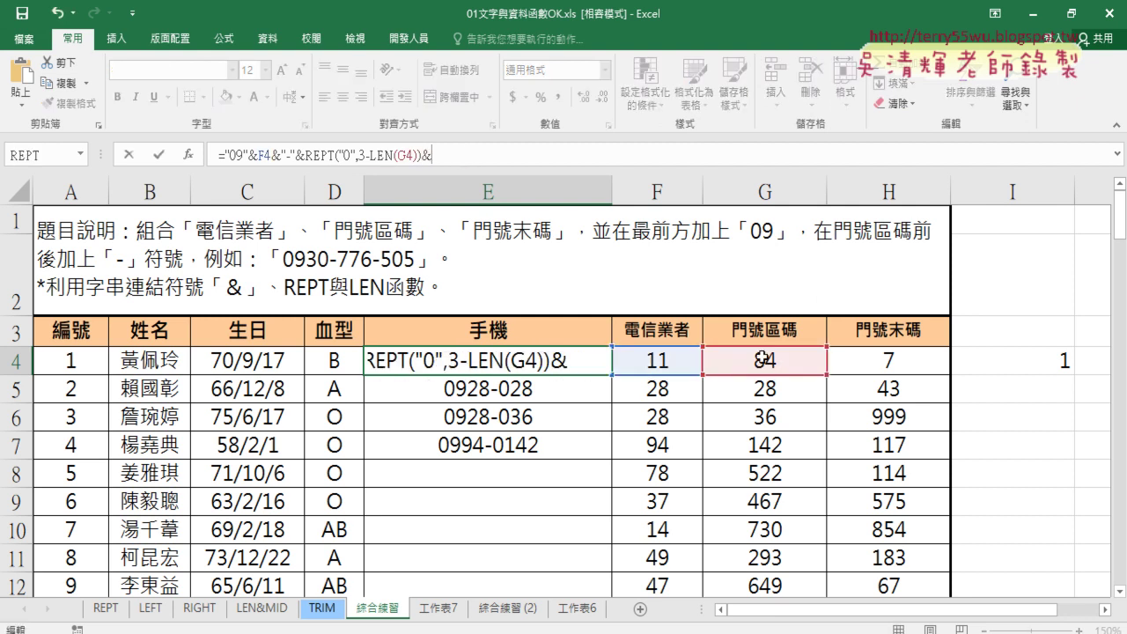
click(775, 360)
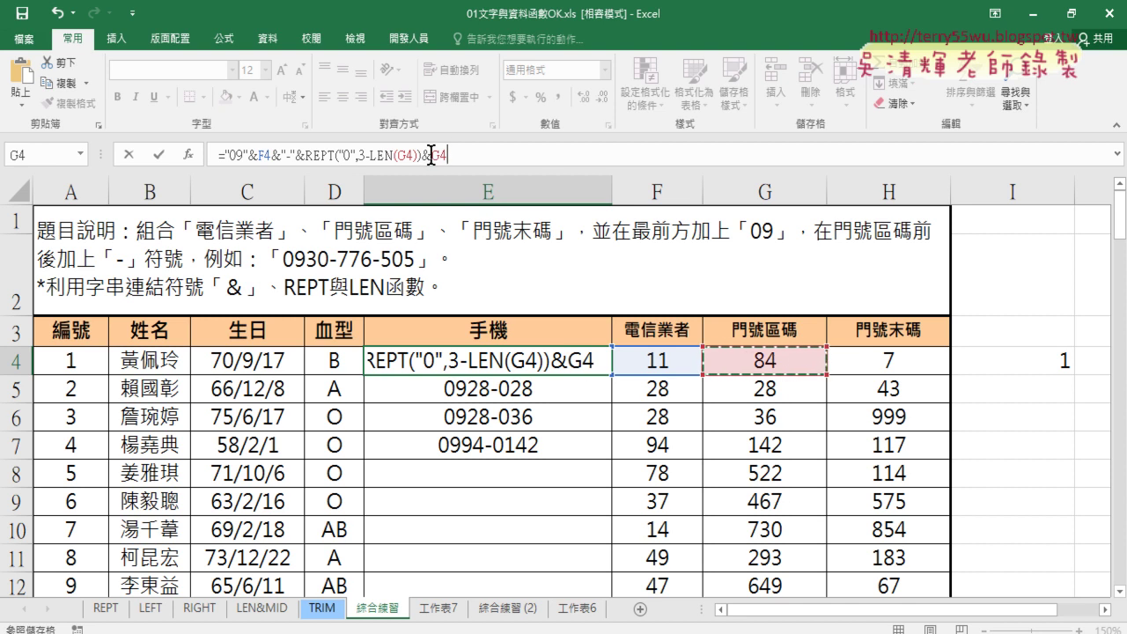
click(160, 154)
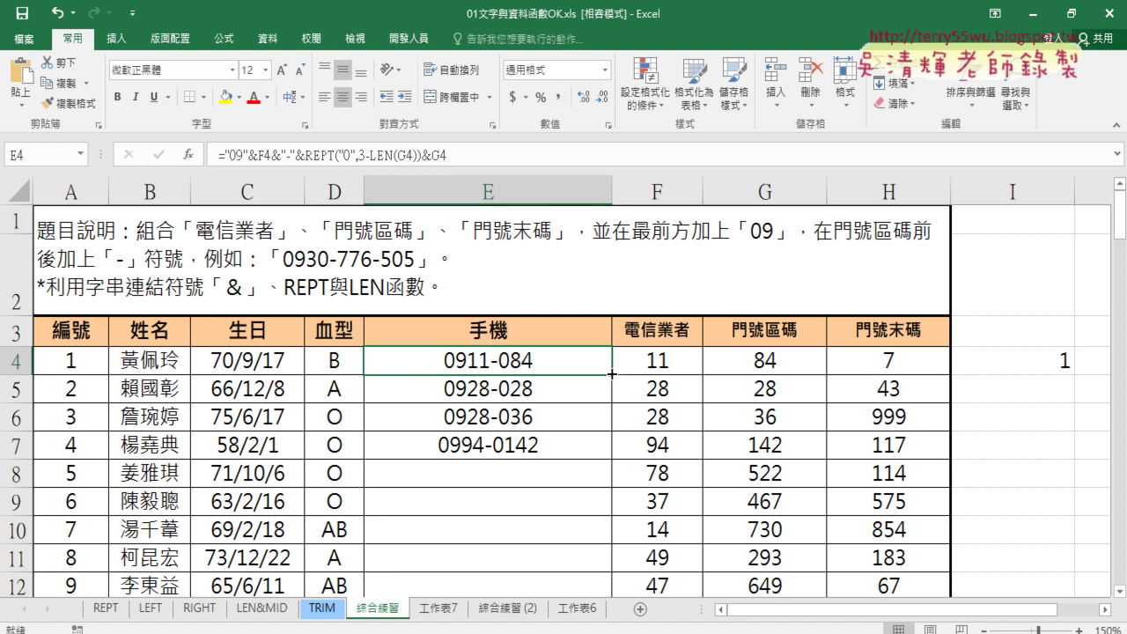
Fill the formula down the mobile column, showing padded numbers like 0911-084 and 0994-142.
drag(612, 374, 606, 459)
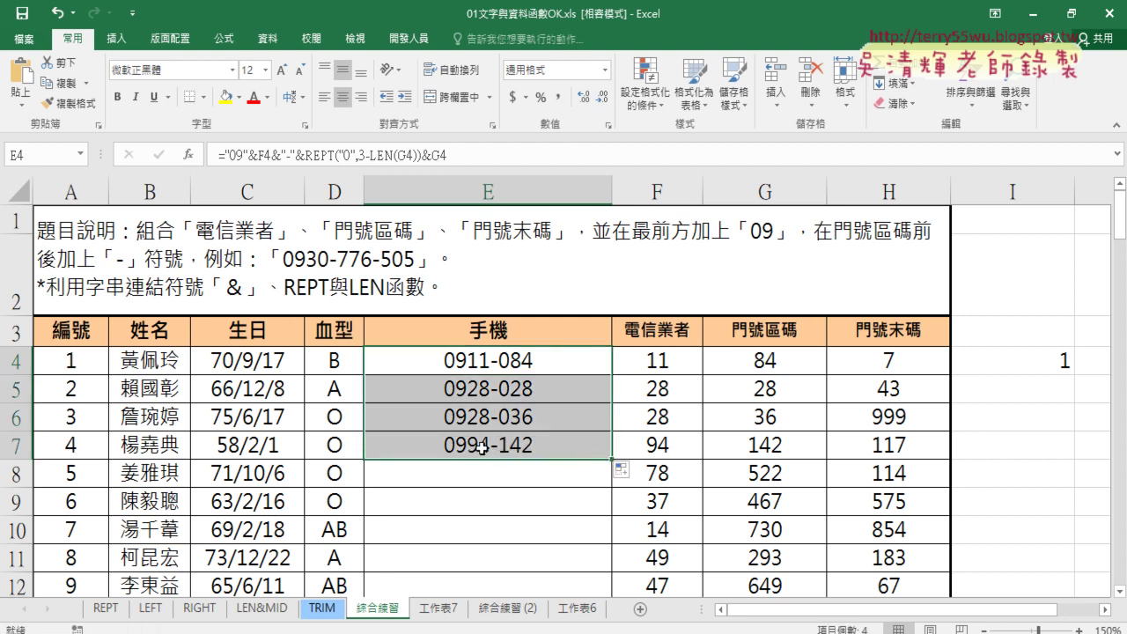
drag(612, 458, 611, 491)
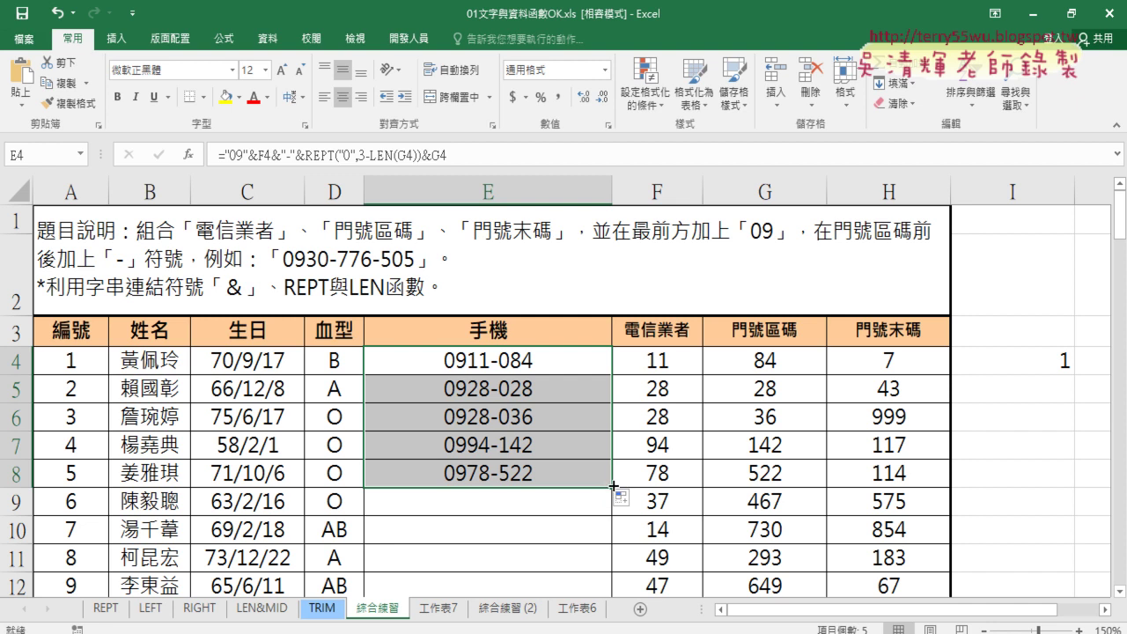
double_click(614, 487)
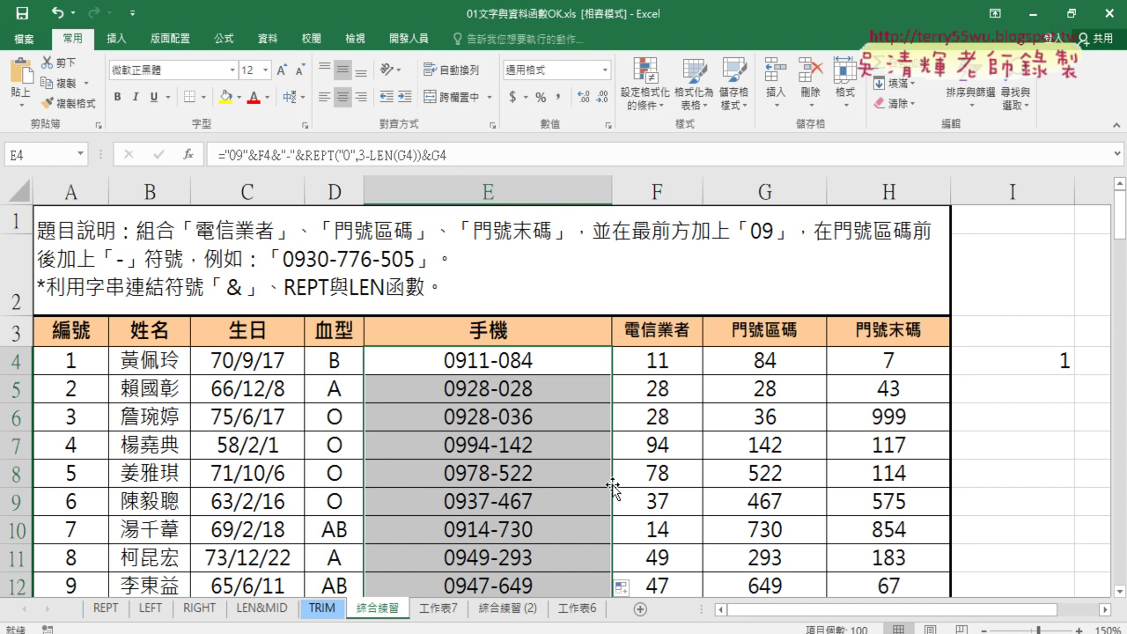
click(560, 364)
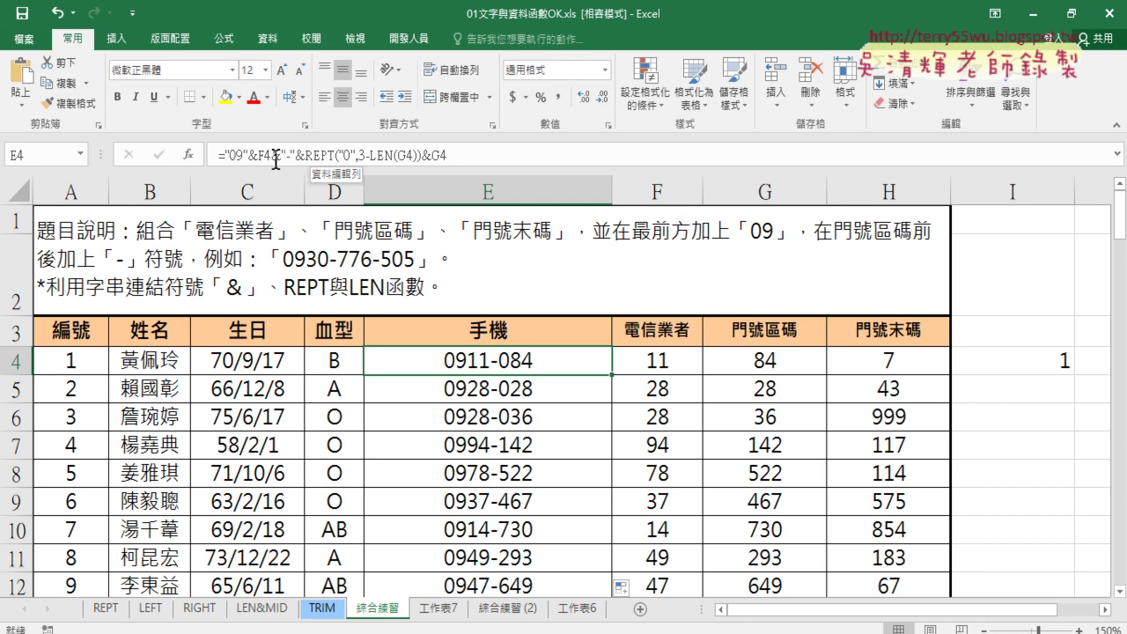
drag(274, 159, 463, 164)
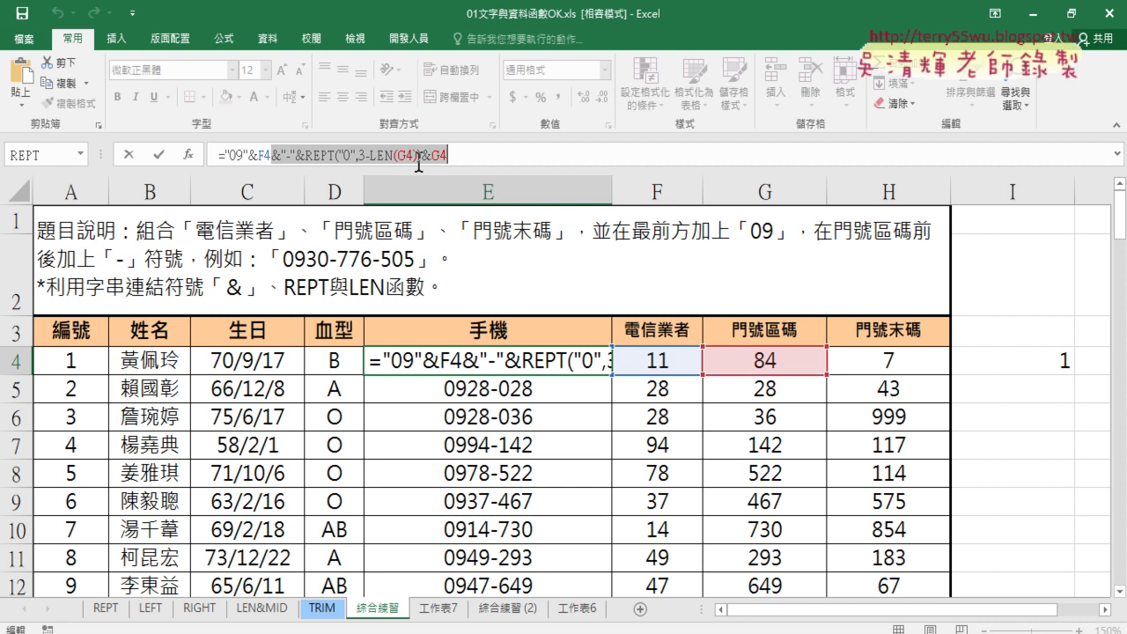
Duplicate the &"-"&REPT("0",3-LEN(G4))&G4 portion at the end of E4's formula.
right_click(447, 157)
key(Escape)
click(460, 156)
click(272, 155)
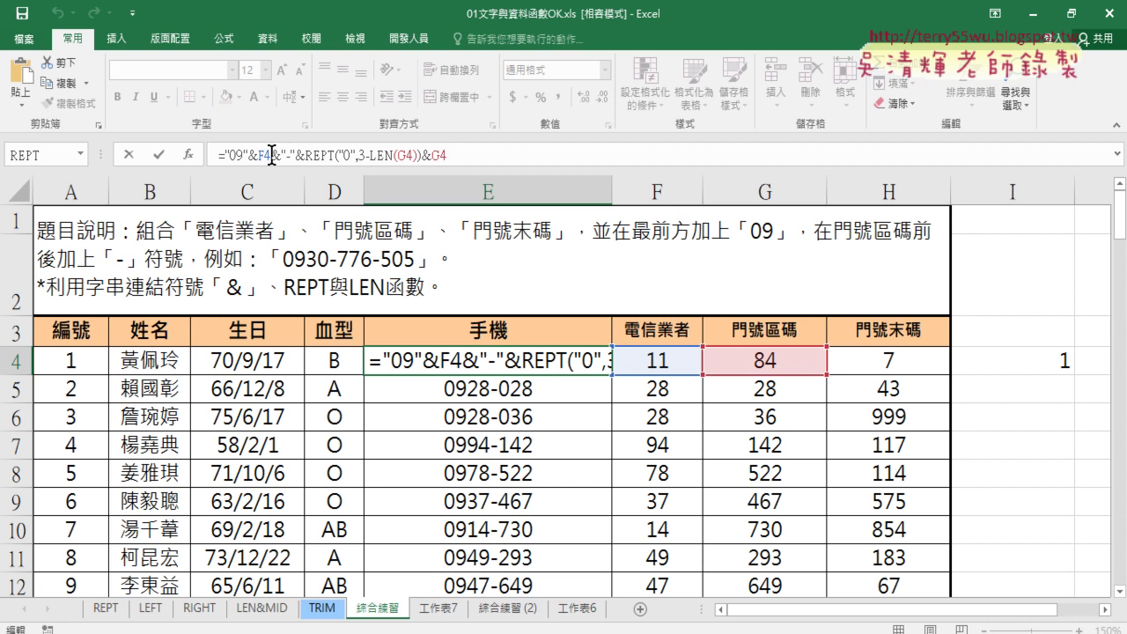
drag(272, 155, 380, 155)
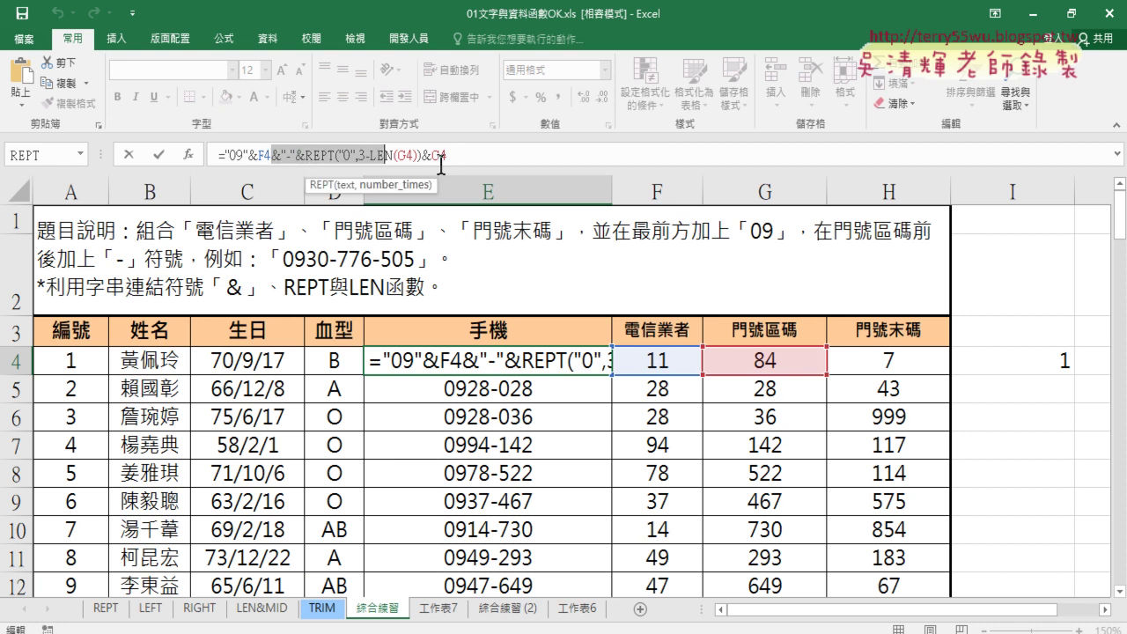
drag(380, 155, 308, 155)
key(ctrl+c)
right_click(308, 155)
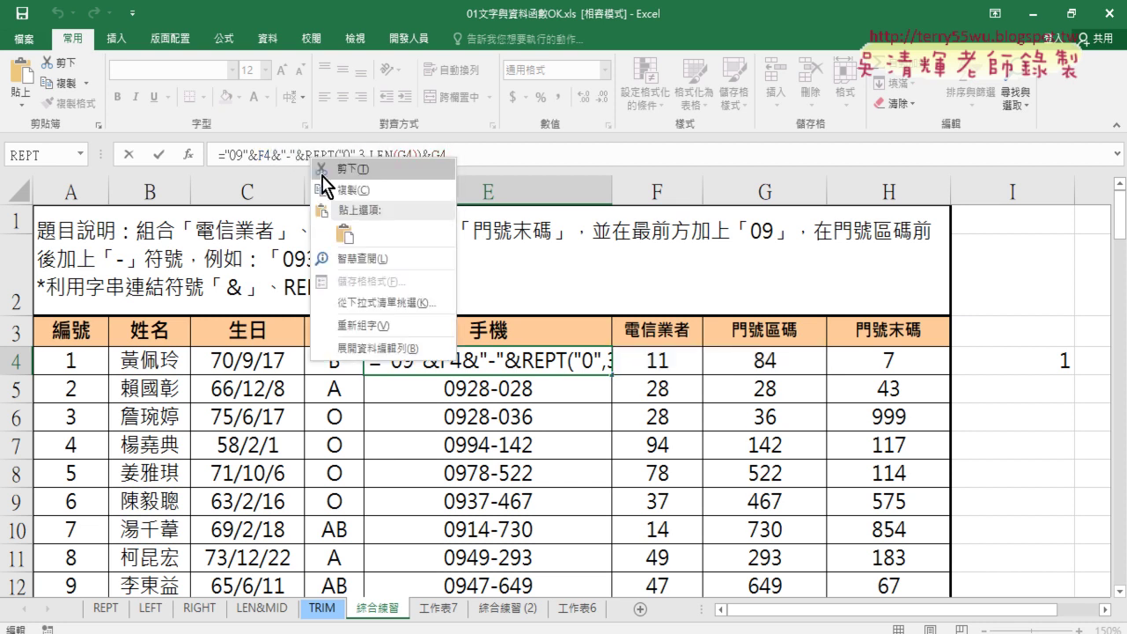
key(Escape)
click(455, 155)
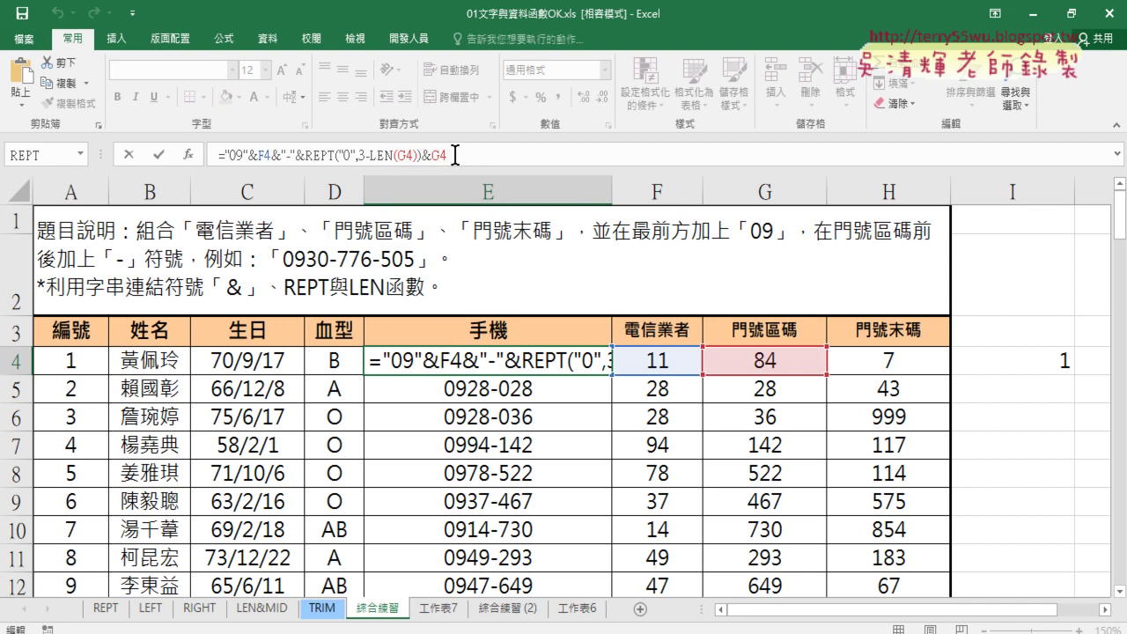
key(ctrl+v)
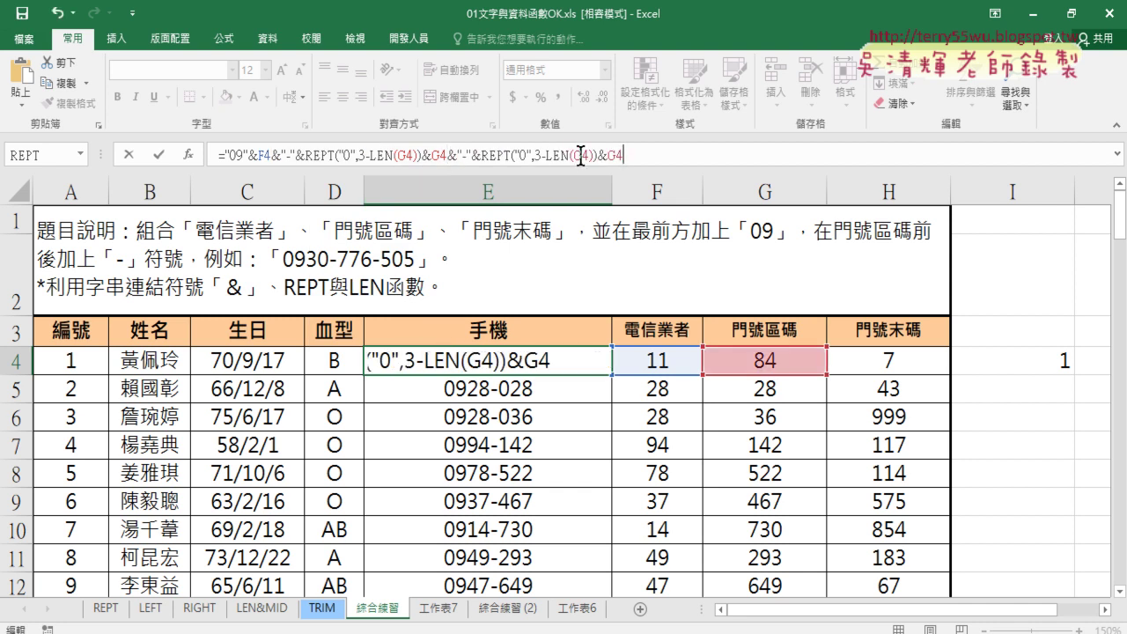
double_click(576, 156)
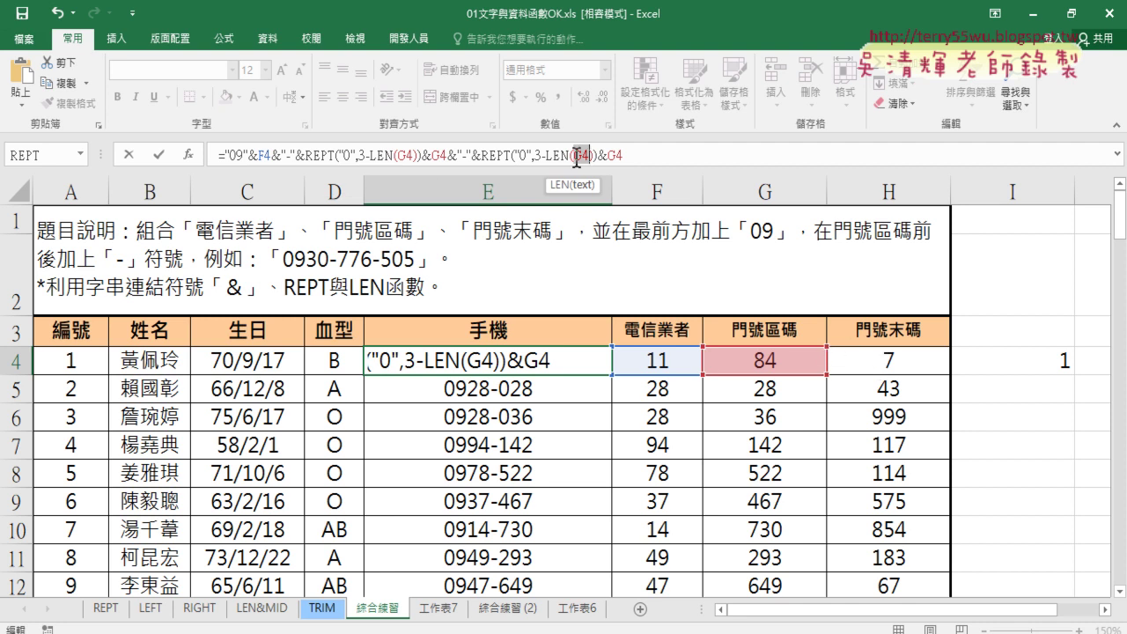
click(889, 366)
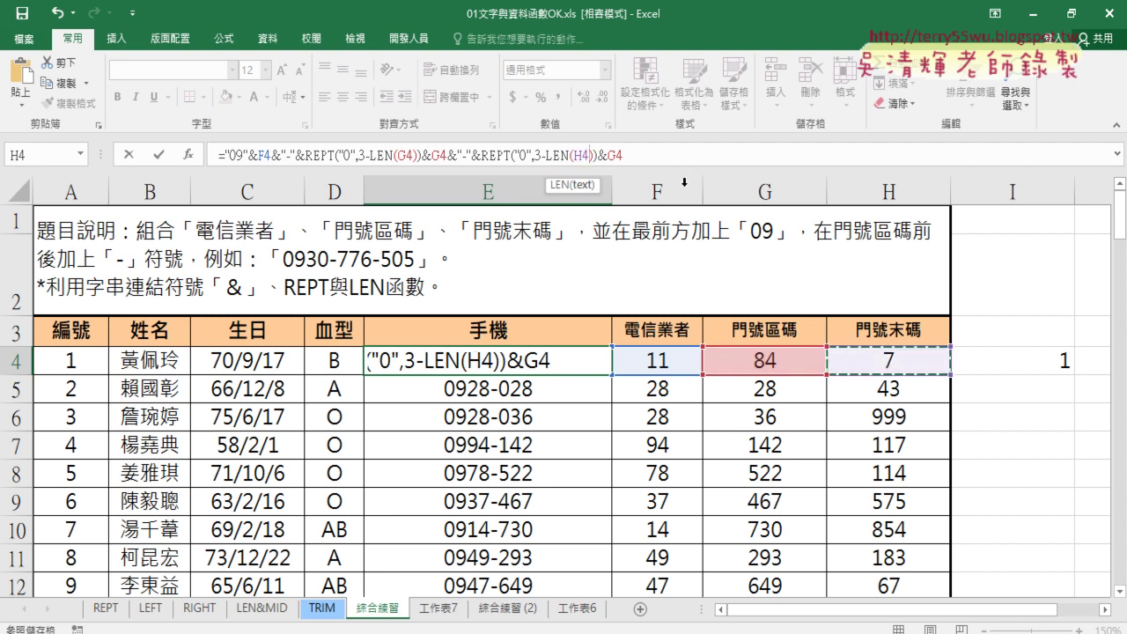
click(611, 161)
drag(611, 156, 619, 156)
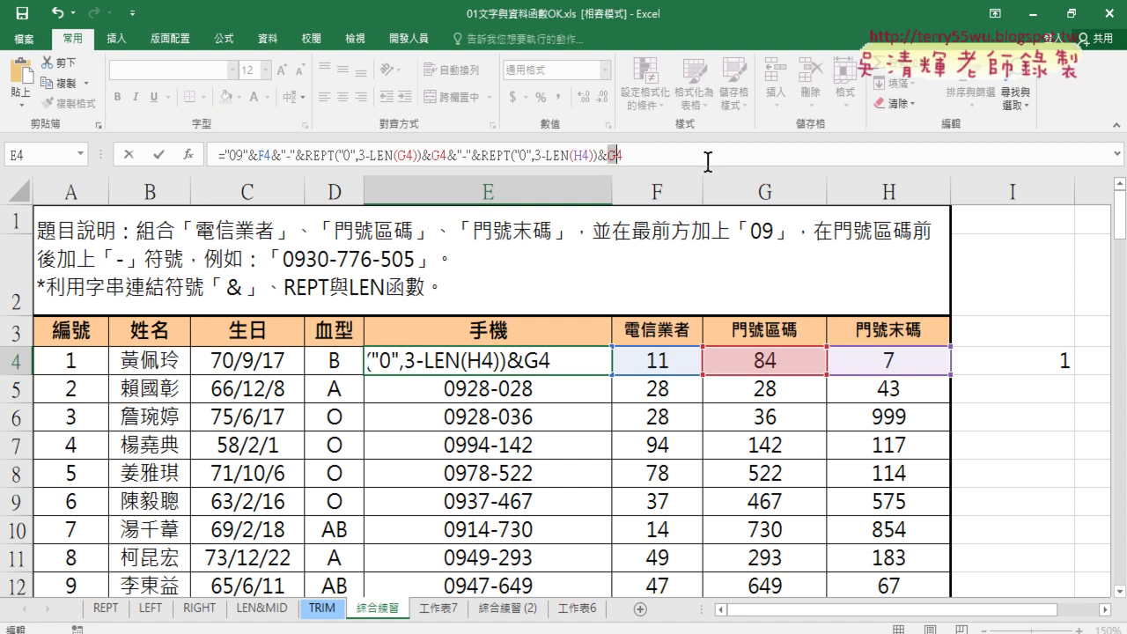
text(H)
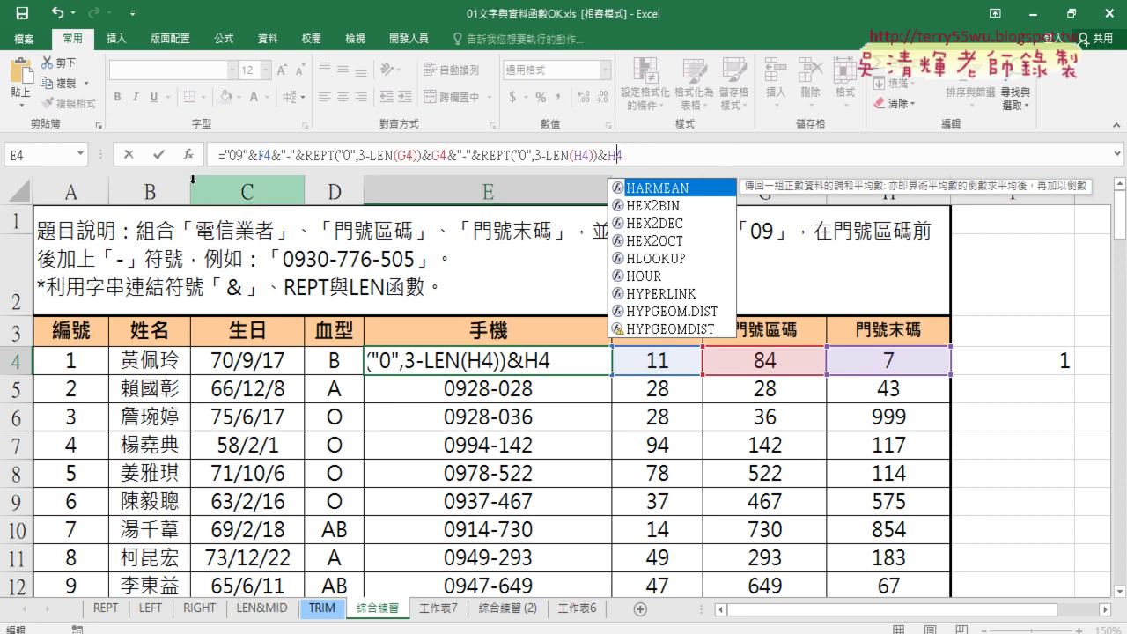
click(159, 154)
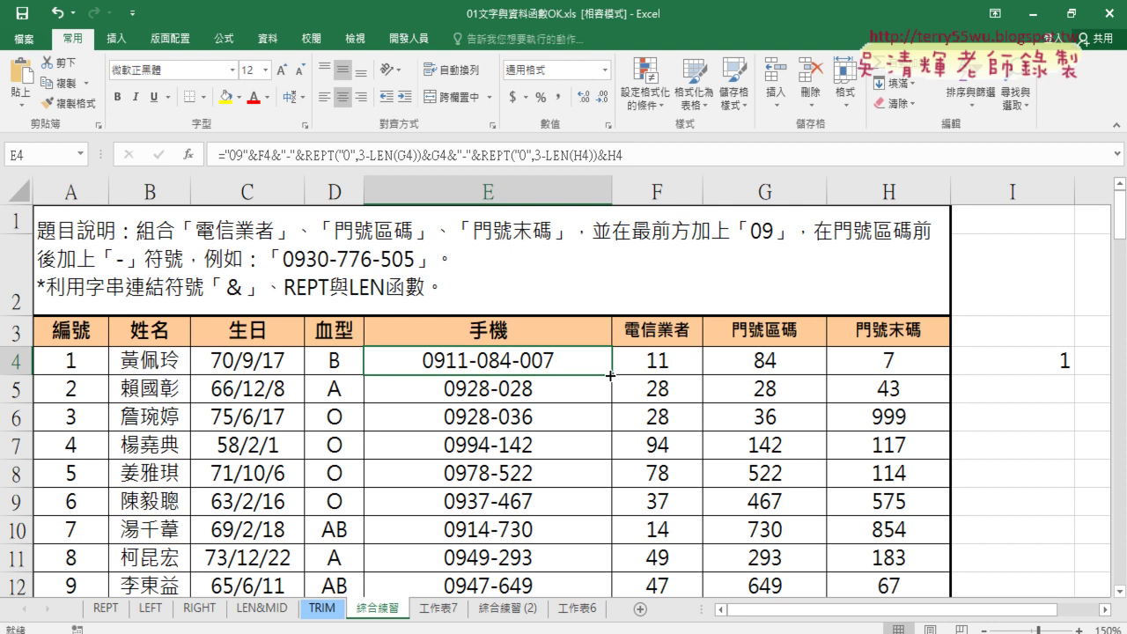
double_click(610, 375)
scroll(573, 440, down, 4)
scroll(573, 440, down, 3)
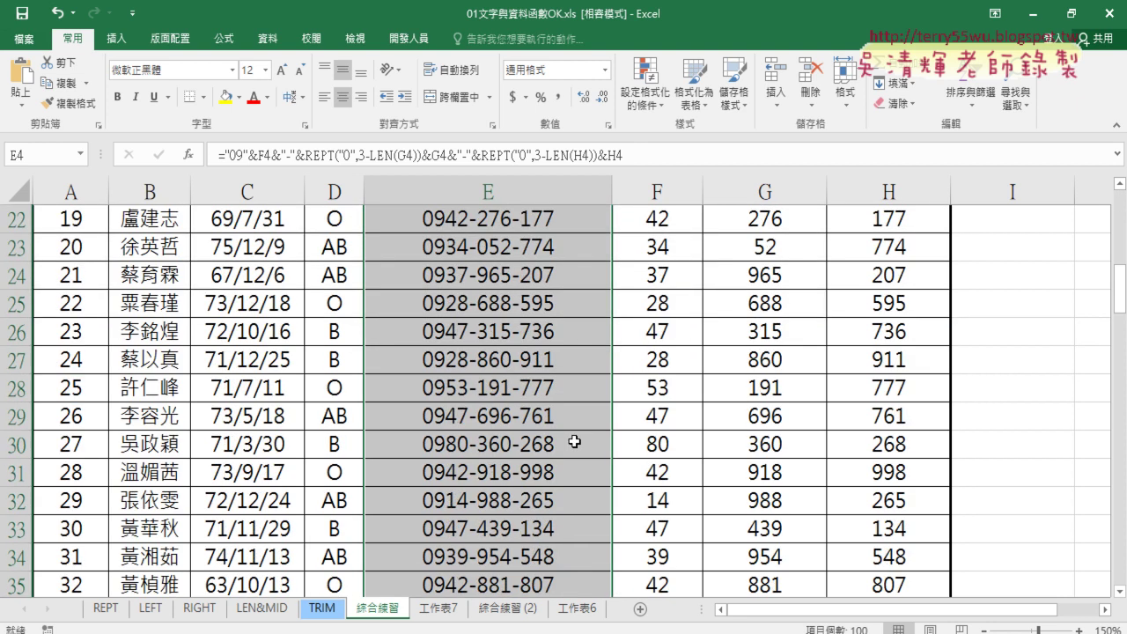
scroll(573, 440, down, 8)
scroll(573, 440, down, 4)
scroll(574, 441, down, 8)
scroll(574, 441, up, 9)
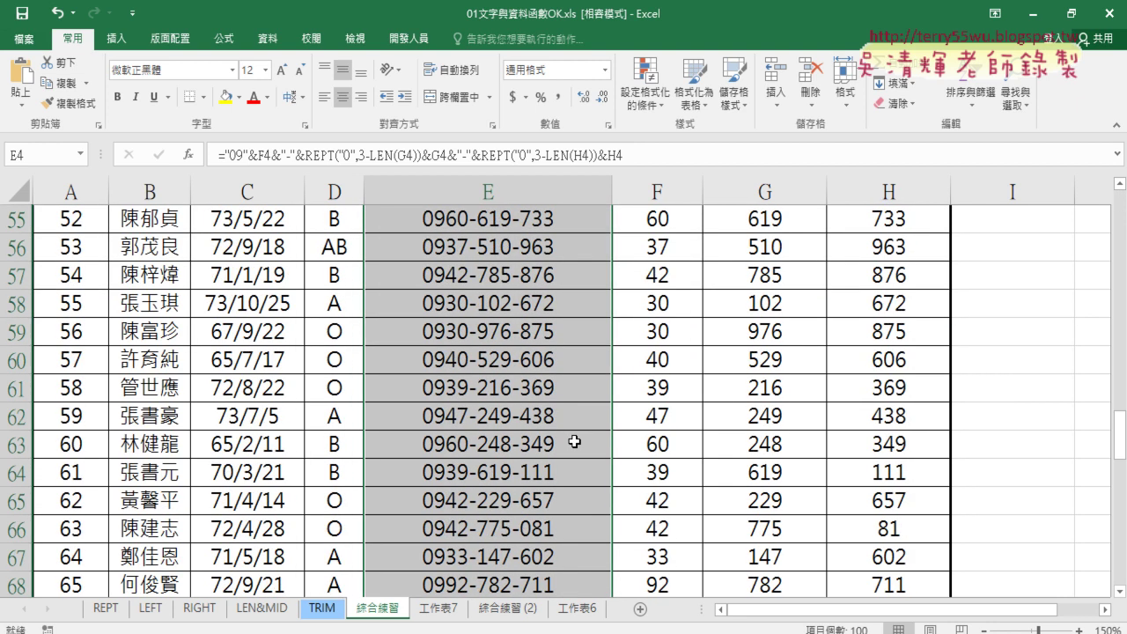
scroll(574, 441, up, 17)
scroll(574, 441, up, 1)
click(581, 360)
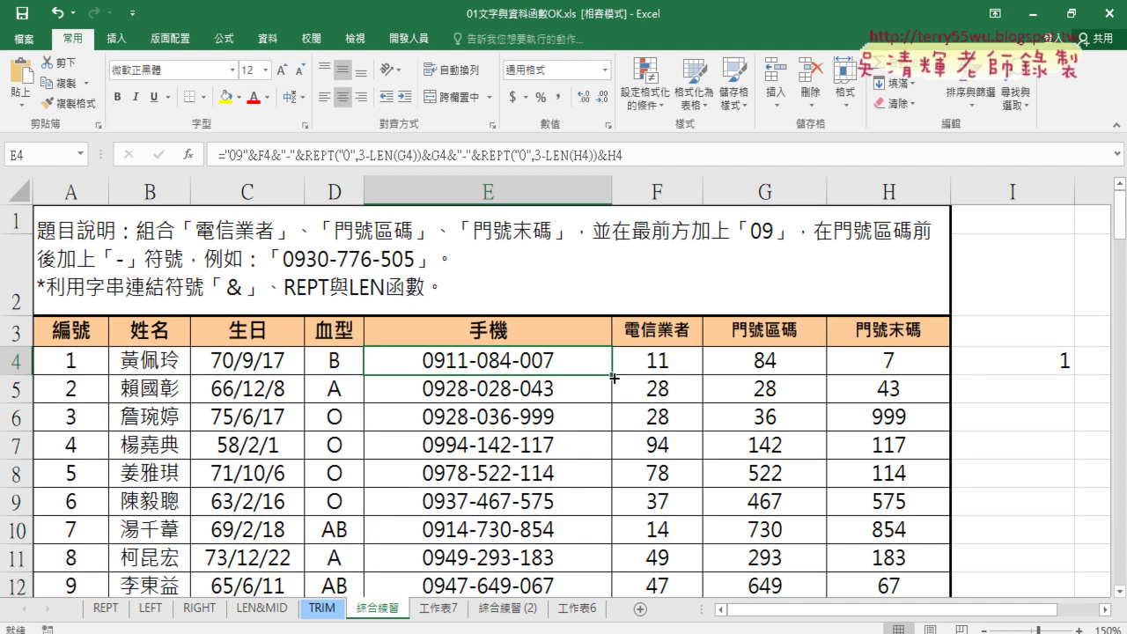
double_click(613, 377)
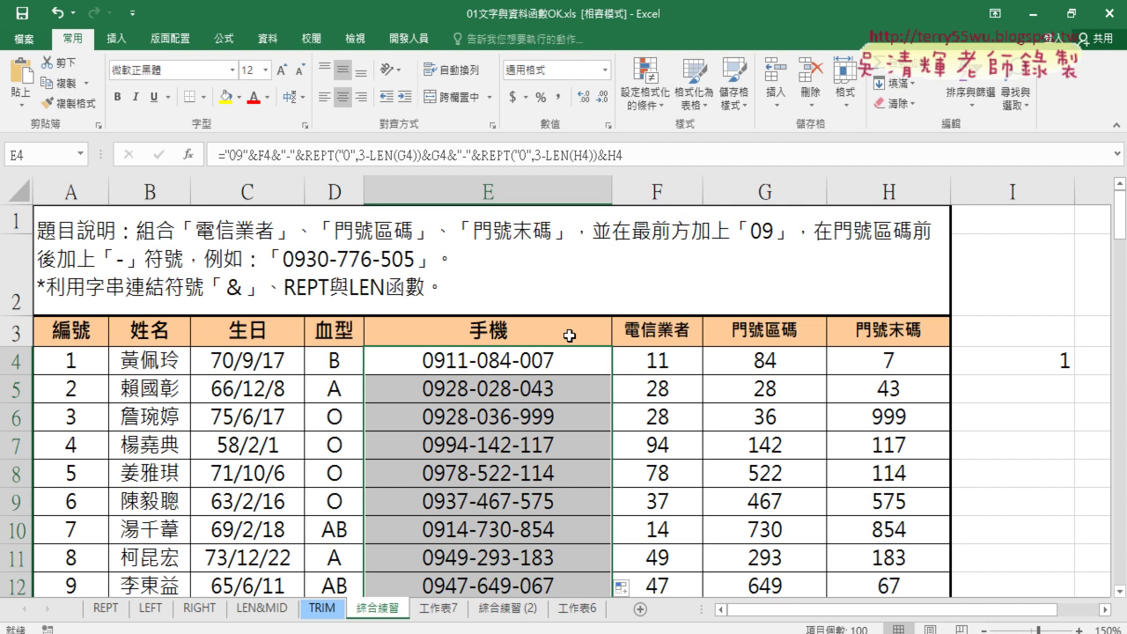
Review E4's REPT arguments: Text "0" and Number_times 3-LEN(G4), which evaluates to 1.
click(313, 157)
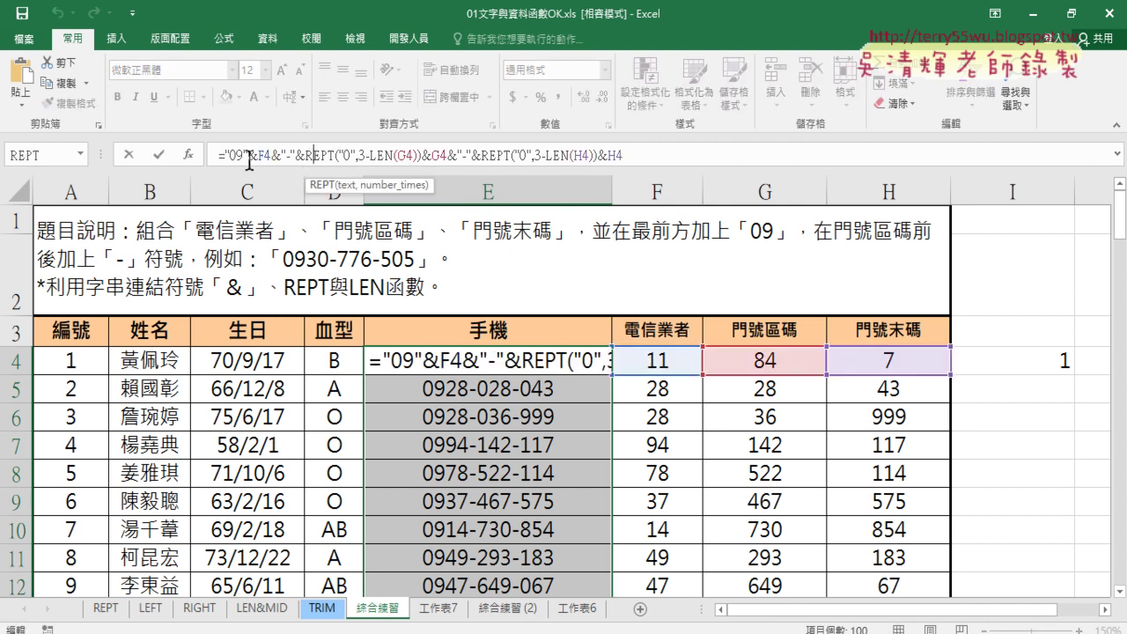
click(187, 154)
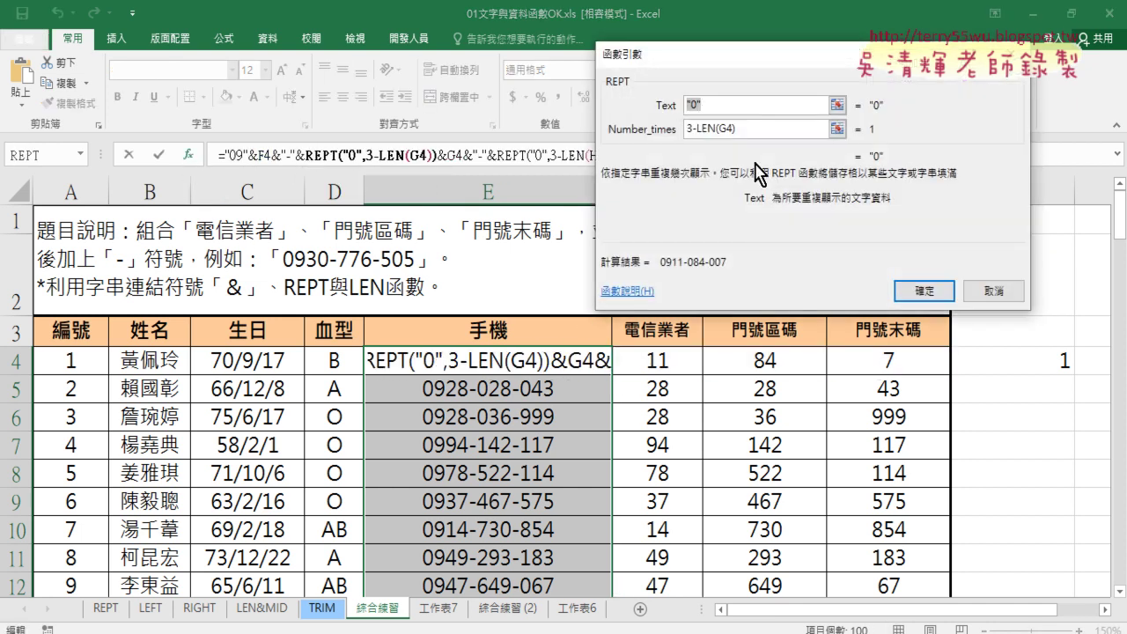
click(755, 130)
double_click(685, 129)
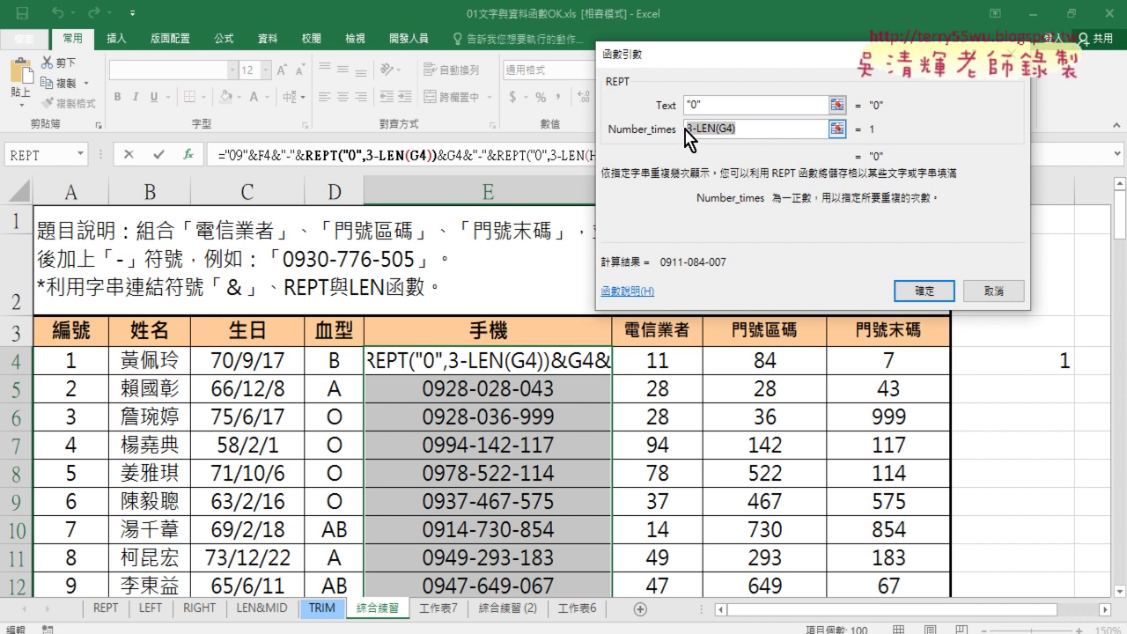